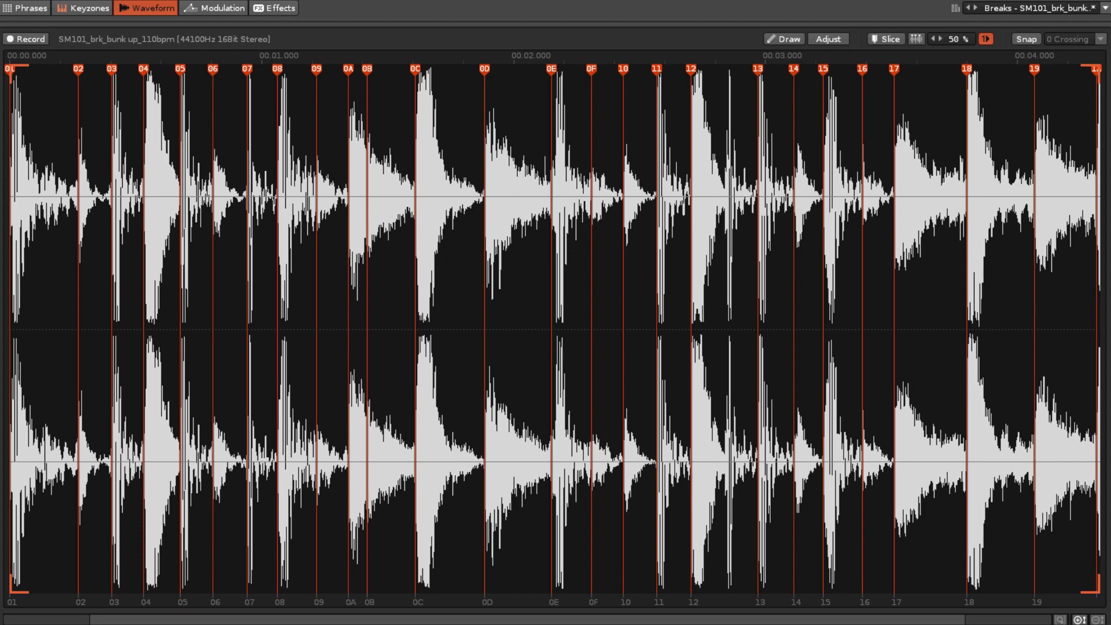
# Play slices 01 through 08 of the bunk up 110bpm break in sequence to audition them.
pyautogui.press('s')
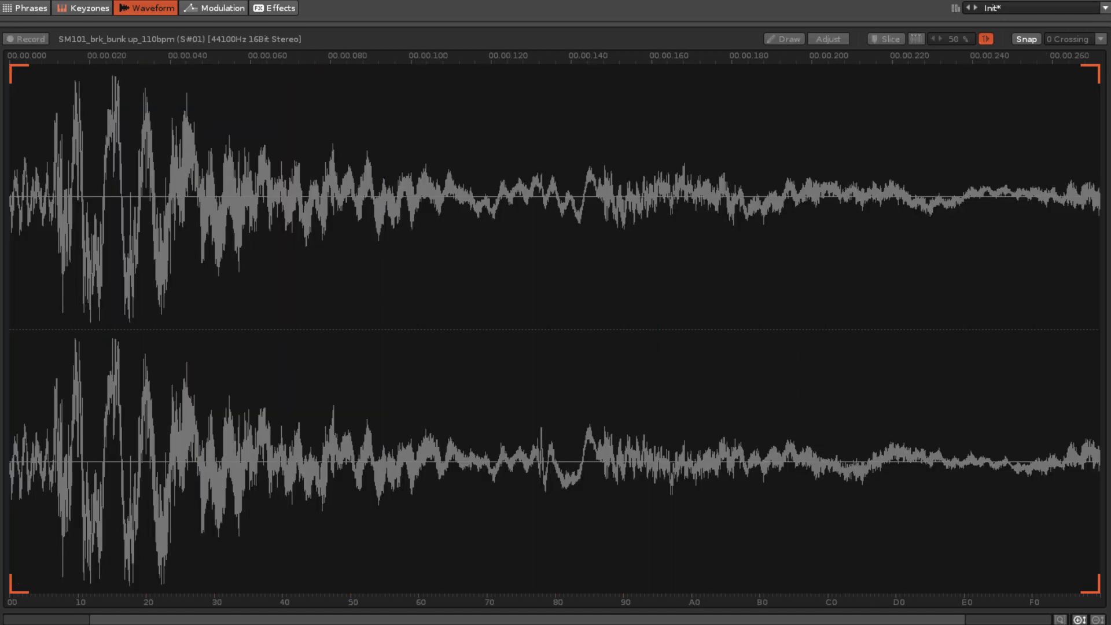
pyautogui.press('x')
pyautogui.press('d')
pyautogui.press('c')
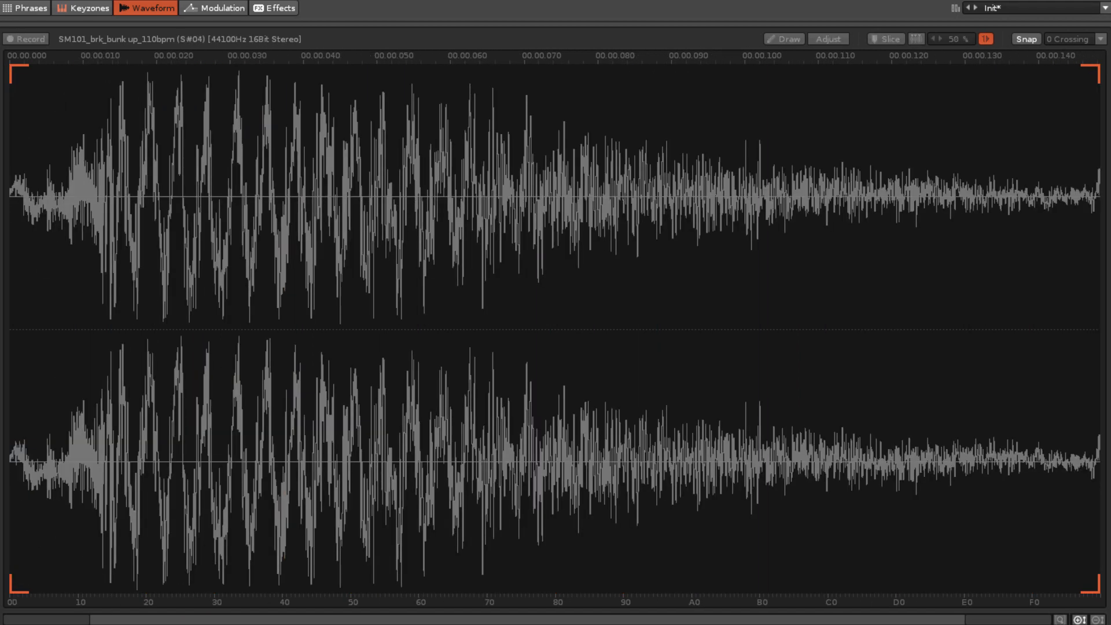
pyautogui.press('v')
pyautogui.press('g')
pyautogui.press('b')
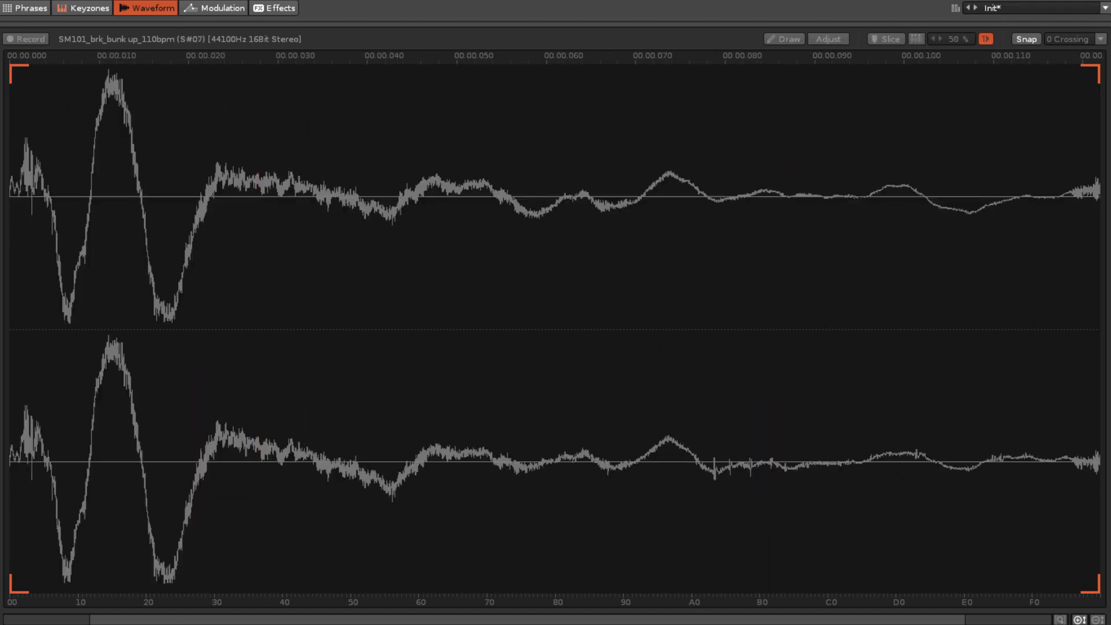
pyautogui.press('h')
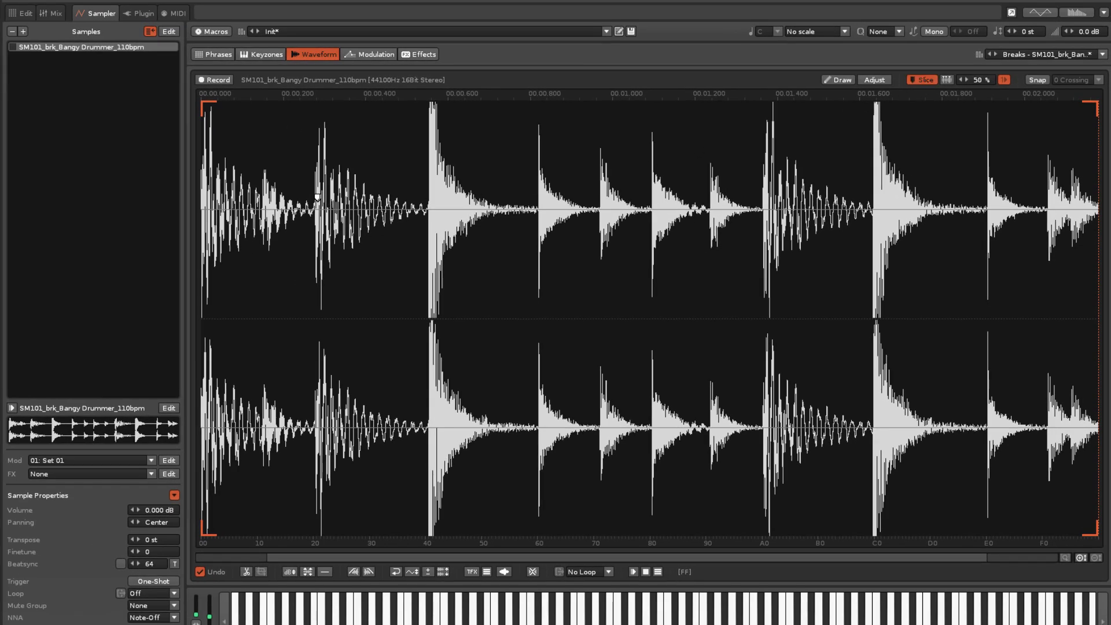
# Manually place eleven slice markers on the drum hits of the Bangy Drummer break, from the second hit to the last.
pyautogui.doubleClick(313, 197)
pyautogui.doubleClick(426, 200)
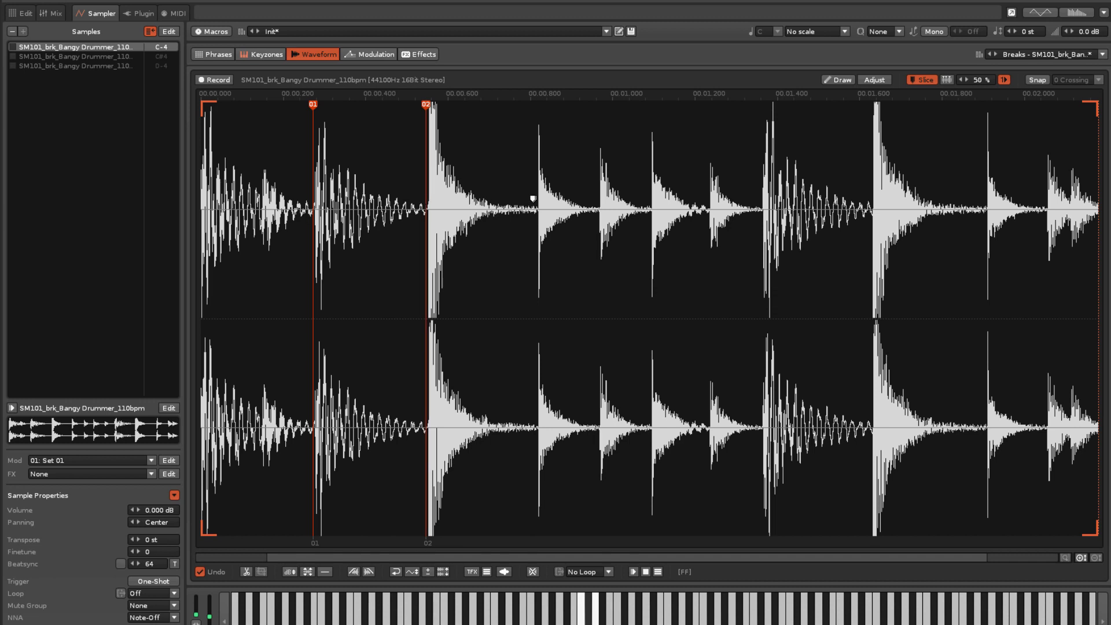
pyautogui.doubleClick(538, 199)
pyautogui.doubleClick(600, 200)
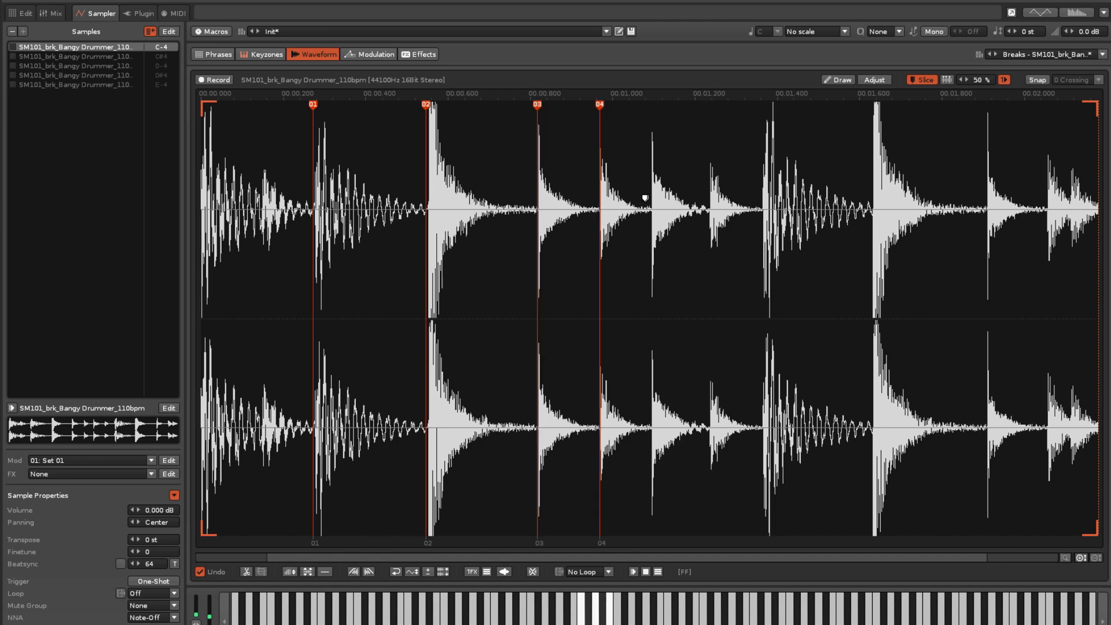
pyautogui.doubleClick(650, 199)
pyautogui.doubleClick(711, 199)
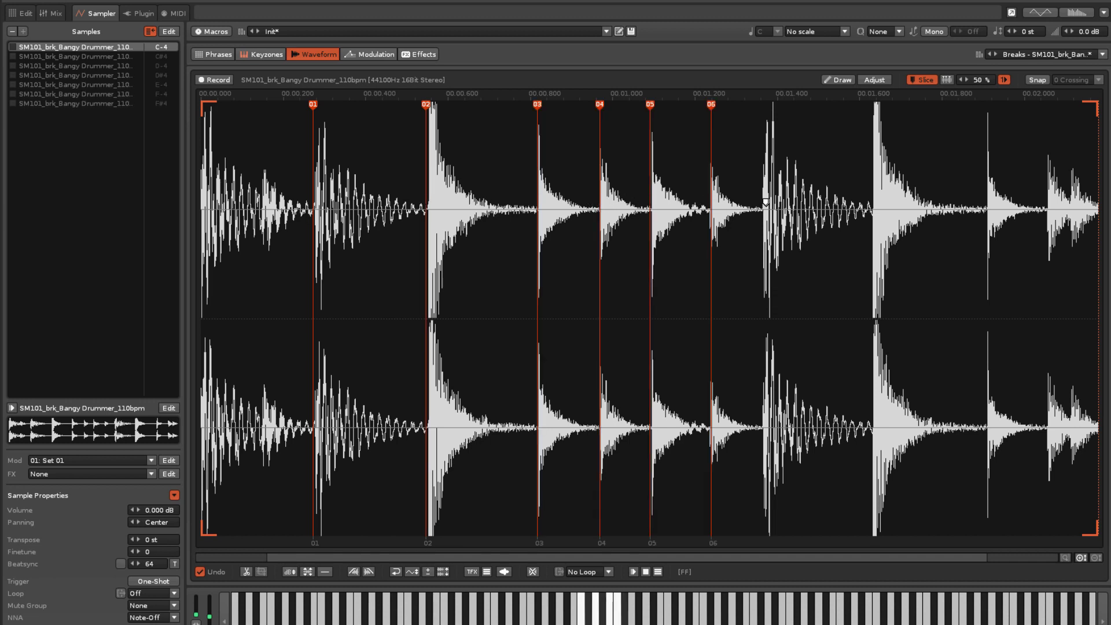
pyautogui.doubleClick(763, 201)
pyautogui.doubleClick(874, 206)
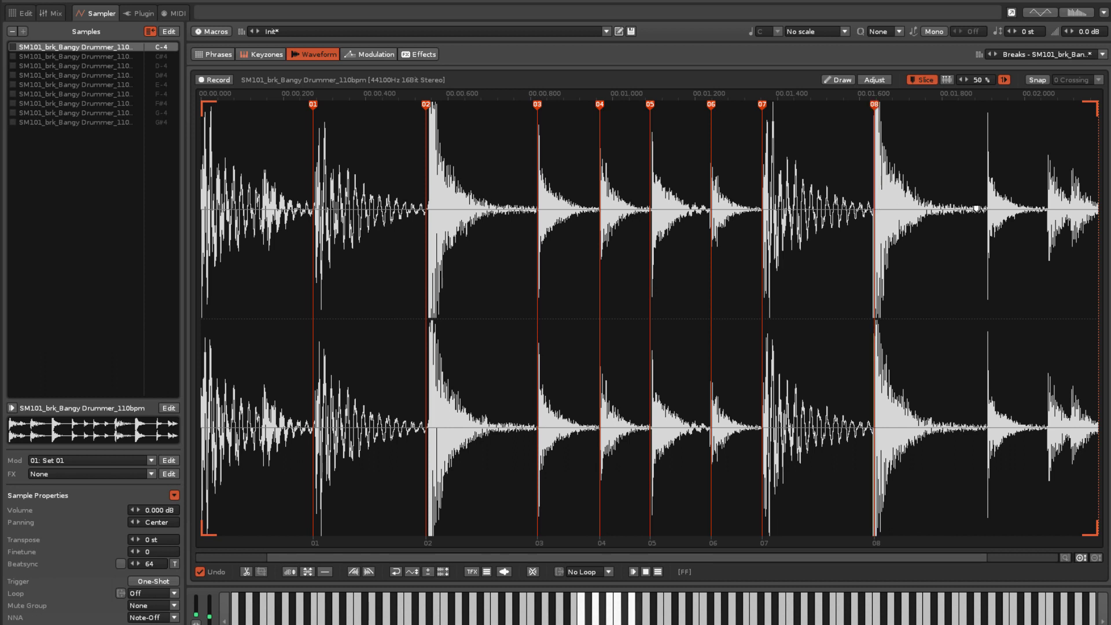
pyautogui.doubleClick(984, 206)
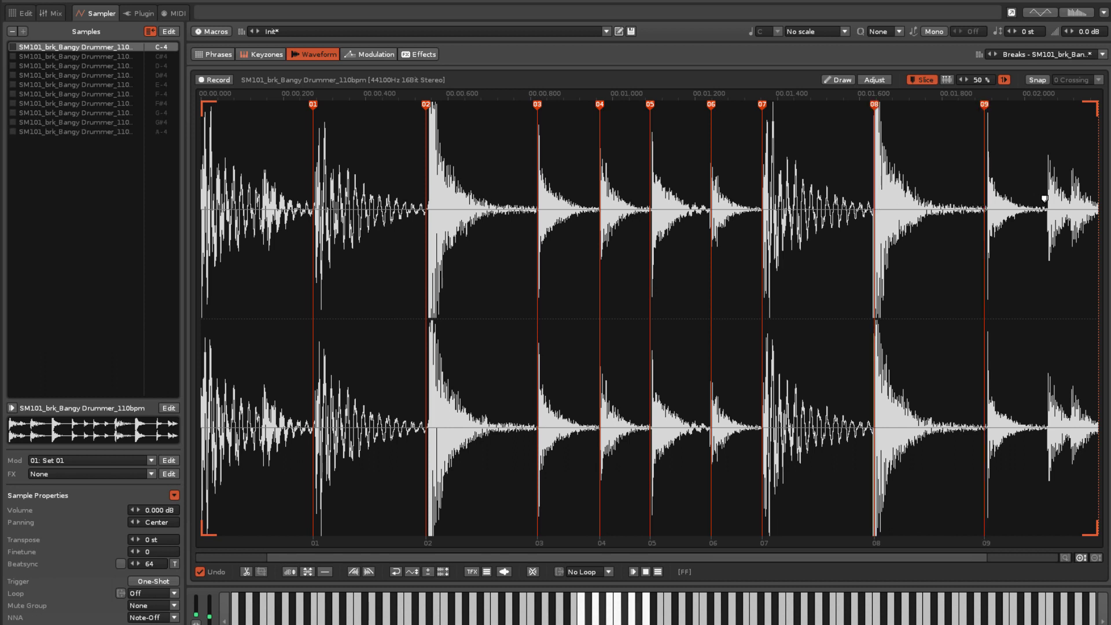
pyautogui.doubleClick(1046, 199)
pyautogui.doubleClick(1070, 199)
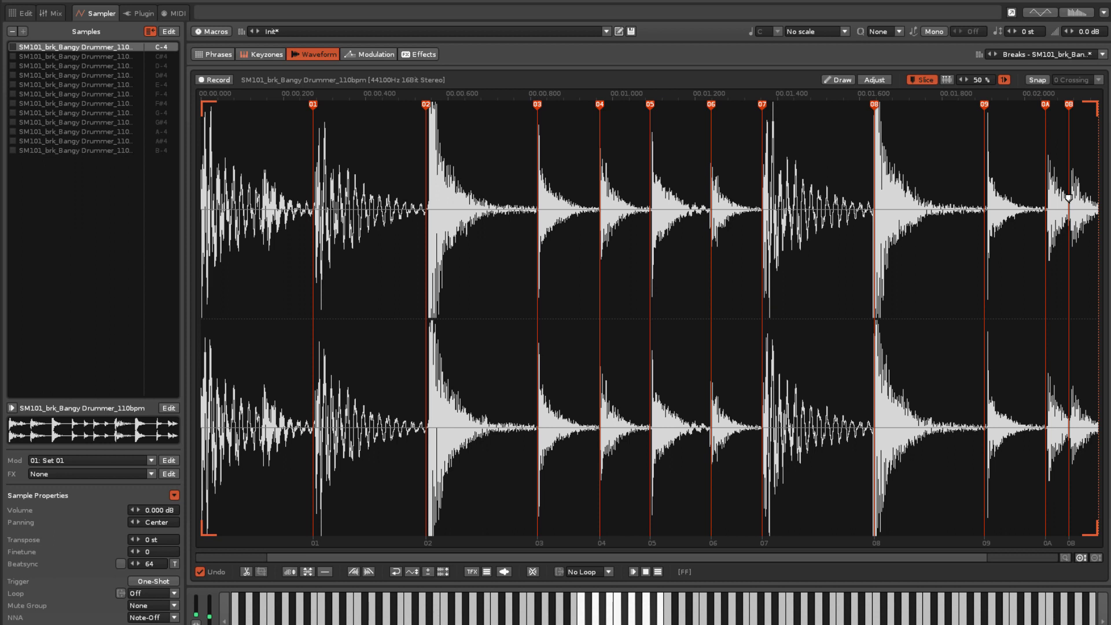
# Delete slice marker 09 and place a replacement marker exactly on the drum hit at about 1.9 s.
pyautogui.doubleClick(984, 106)
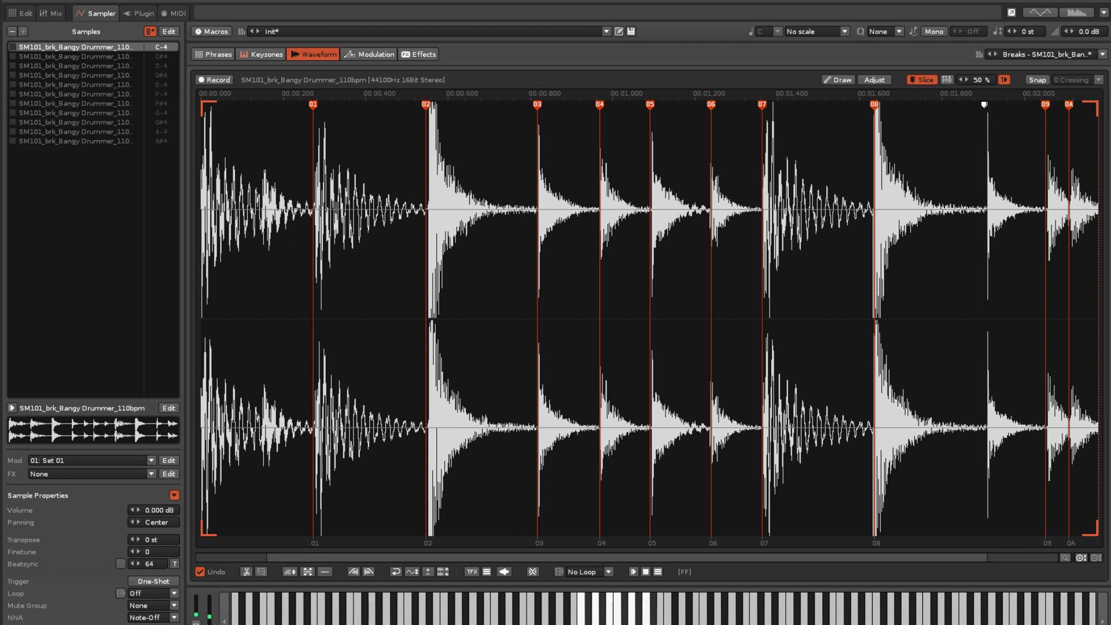
pyautogui.doubleClick(1006, 116)
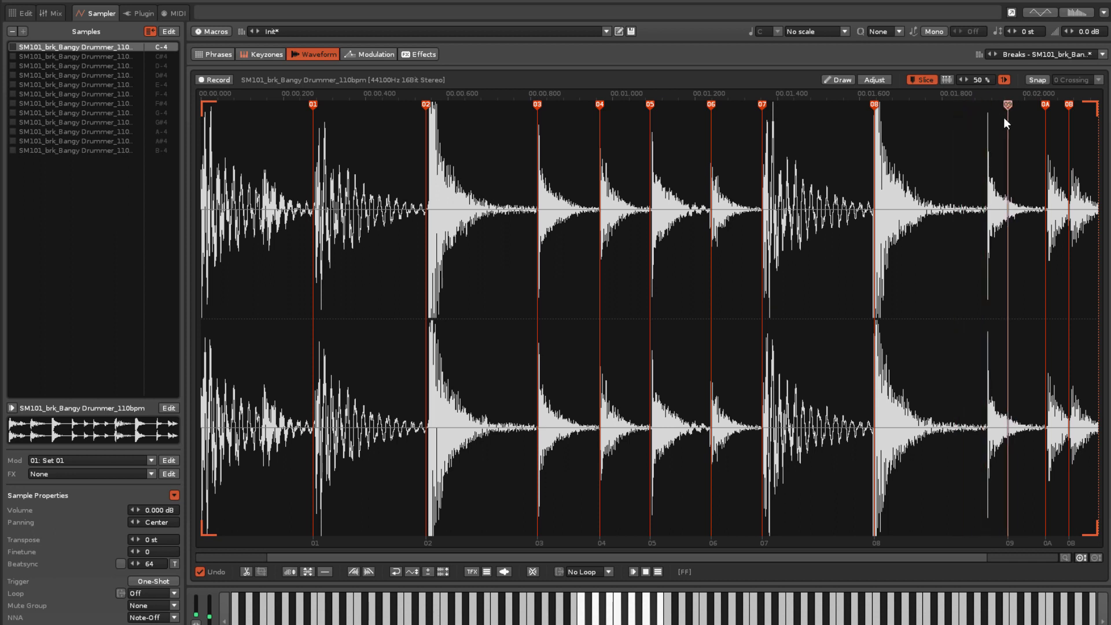
pyautogui.moveTo(1005, 119); pyautogui.dragTo(989, 118)
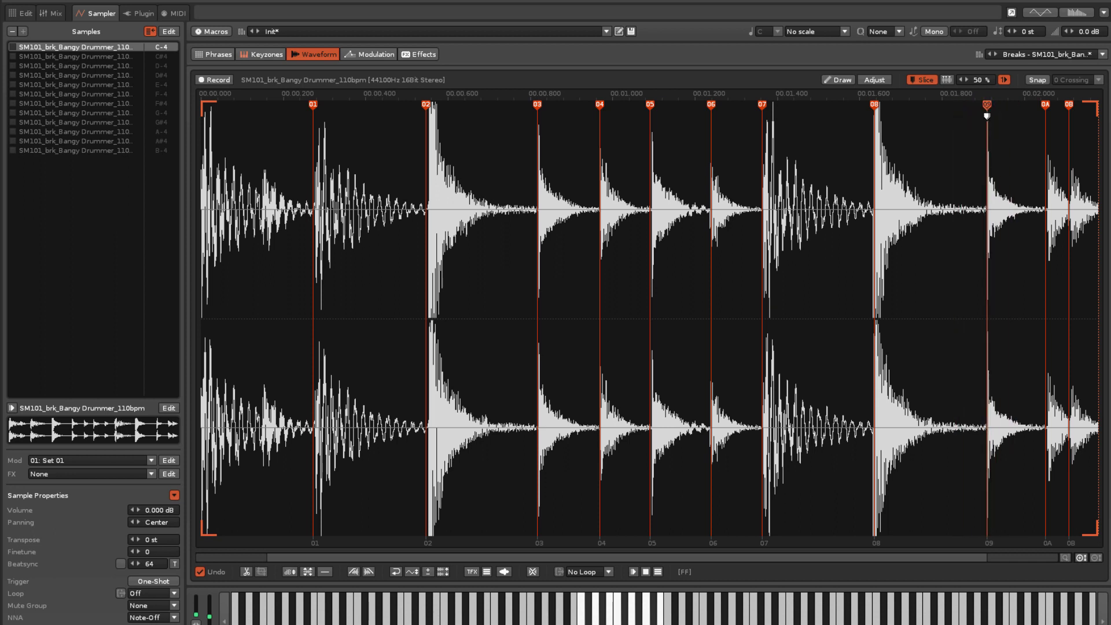
# Enable snapping to 16th and add a slice marker at the very start of the sample.
pyautogui.click(1047, 78)
pyautogui.click(1103, 78)
pyautogui.click(1072, 145)
pyautogui.click(931, 139)
pyautogui.moveTo(934, 107)
pyautogui.mouseDown()
pyautogui.moveTo(980, 111)
pyautogui.moveTo(503, 133)
pyautogui.moveTo(201, 166)
pyautogui.mouseUp()
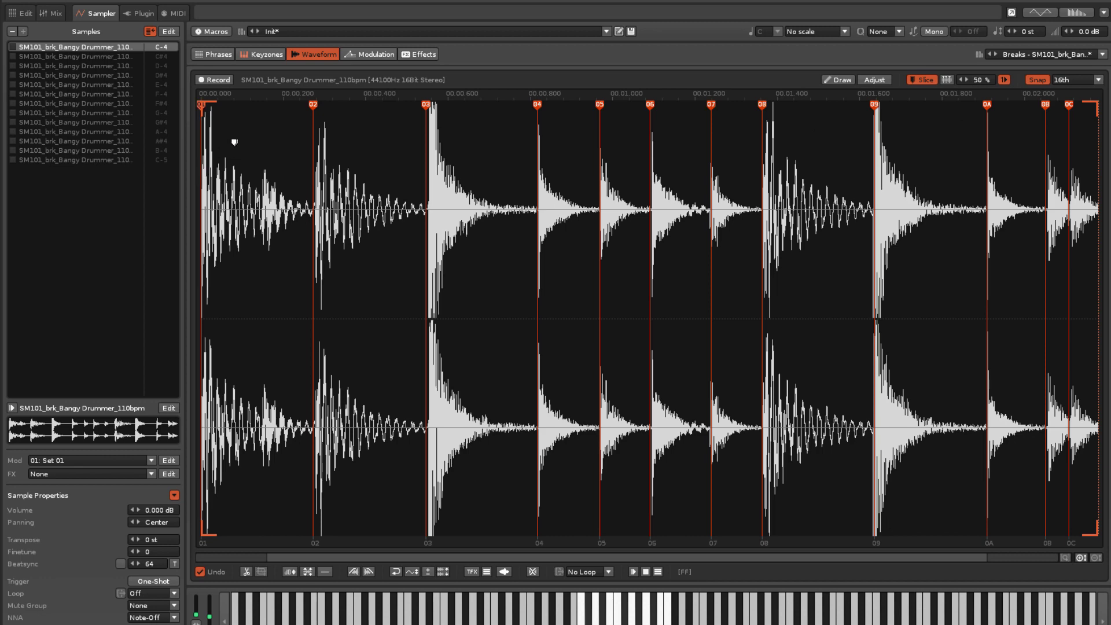
# View the keyzone mapping and step down through the slices to examine the note assigned to each one.
pyautogui.click(269, 54)
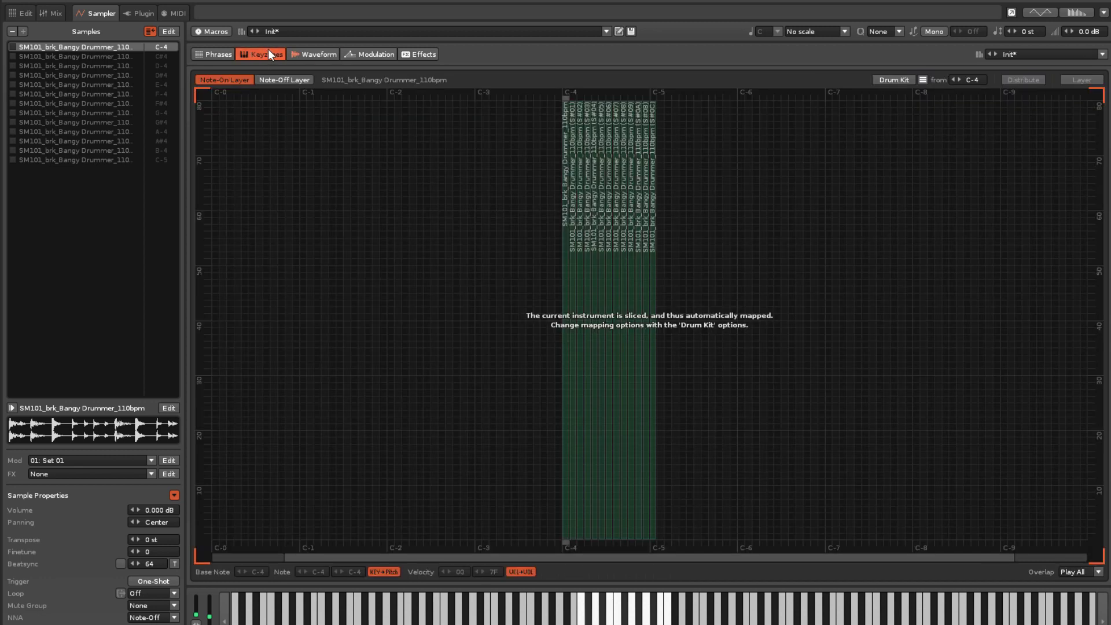
pyautogui.moveTo(574, 337)
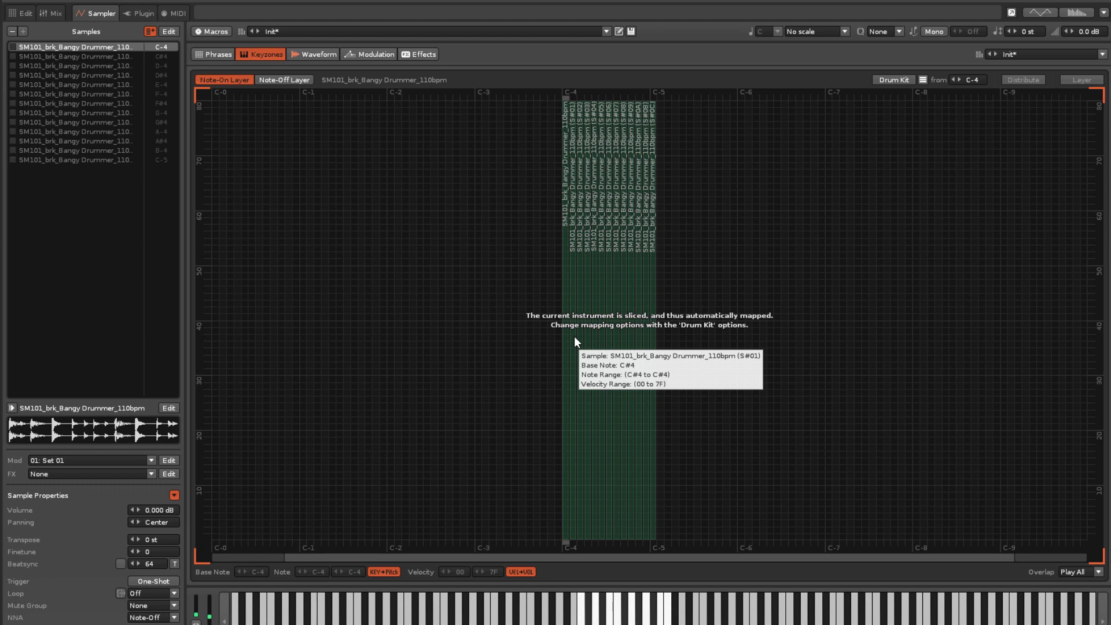
pyautogui.press('Down')
pyautogui.press('Down')
pyautogui.press('Down')
pyautogui.press('Down')
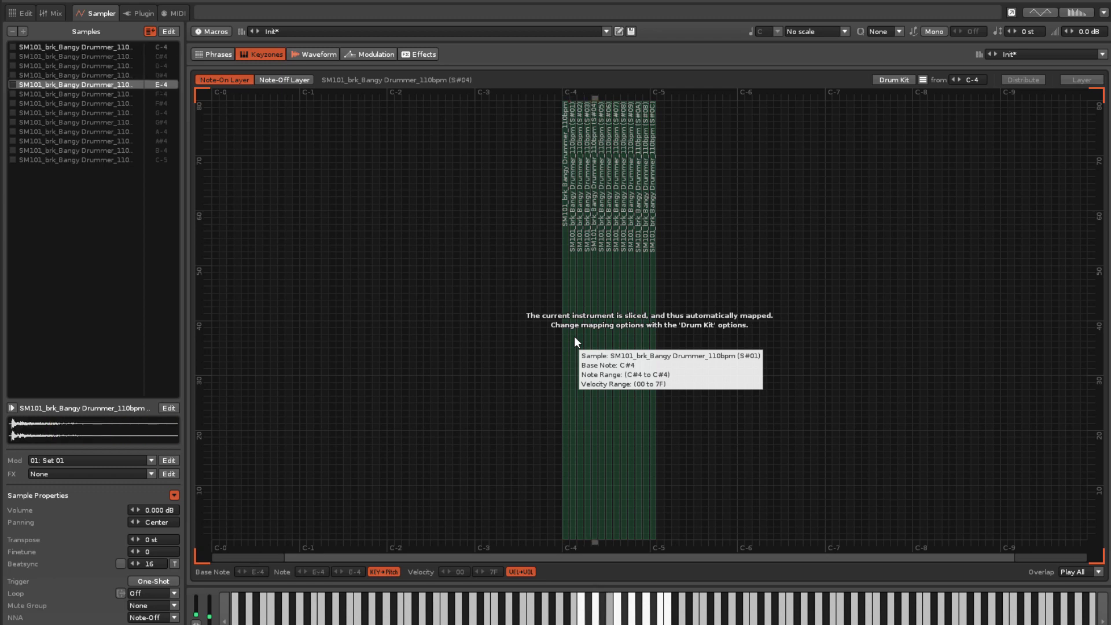
pyautogui.press('Down')
pyautogui.press('Down')
pyautogui.press('Down')
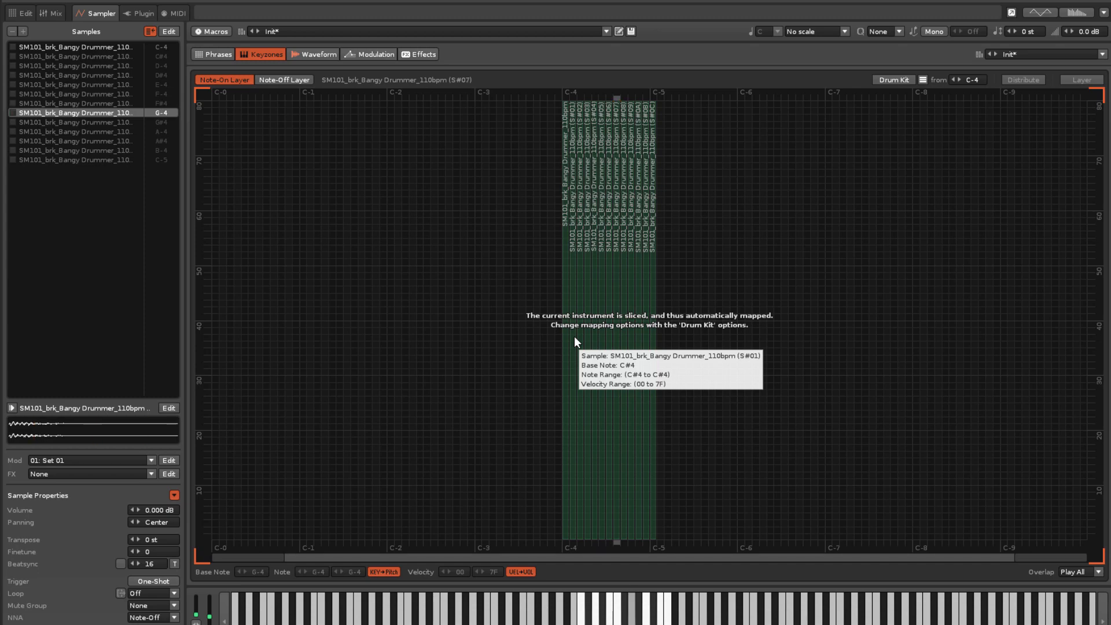
pyautogui.press('Down')
pyautogui.press('Down')
pyautogui.press('Down')
pyautogui.press('Down')
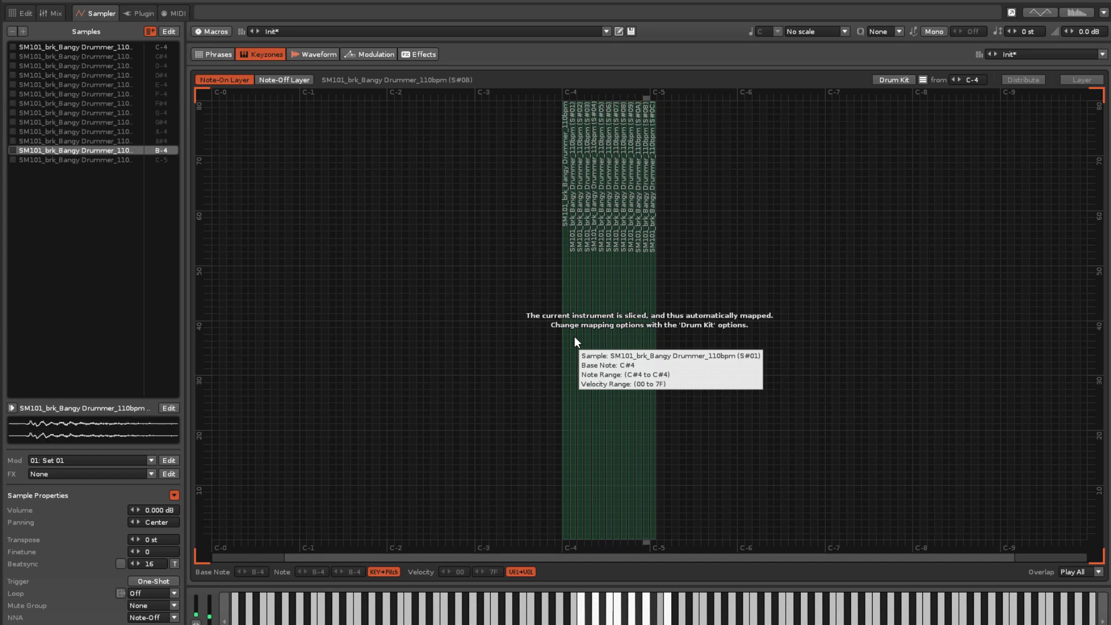
pyautogui.press('Down')
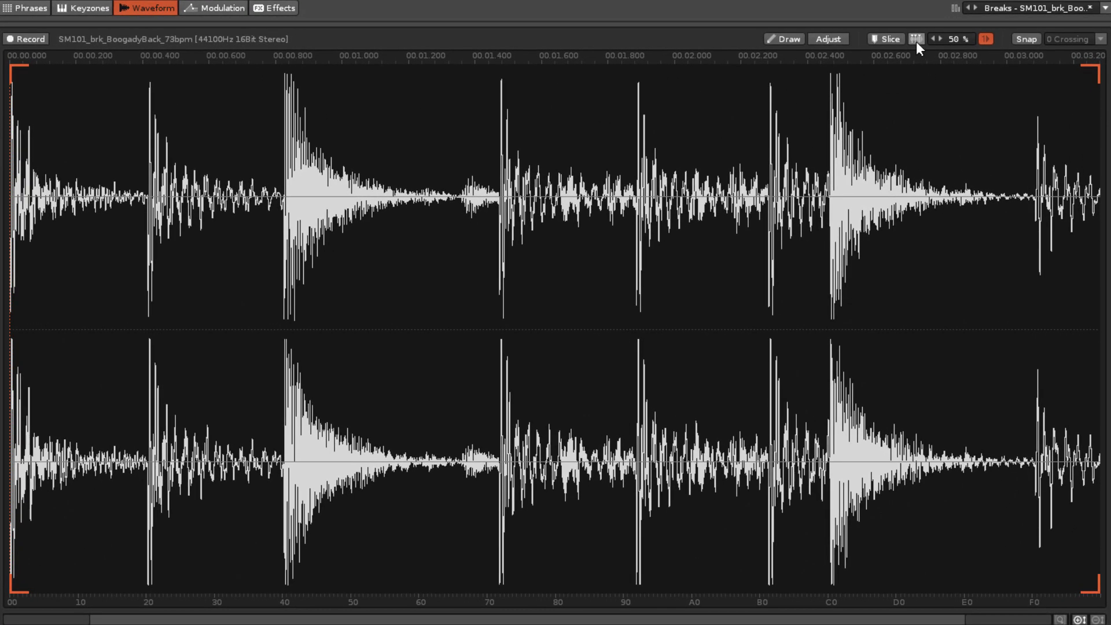
# Auto-slice the BoogadyBack break at 50 % sensitivity, and re-slice it at 100 % sensitivity.
pyautogui.click(916, 40)
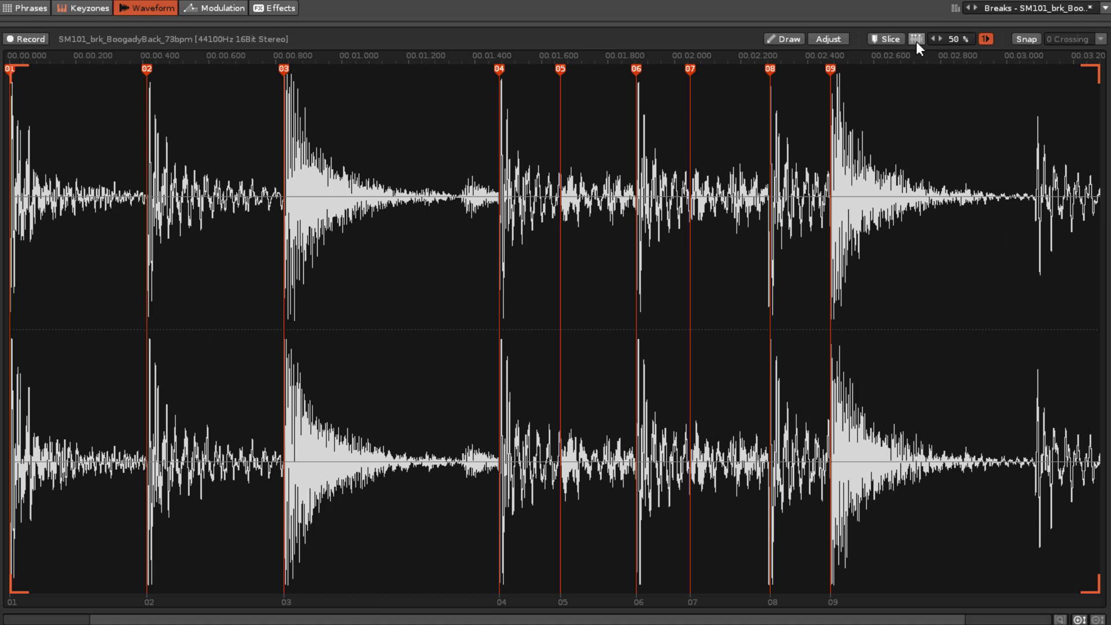
pyautogui.moveTo(955, 40); pyautogui.dragTo(955, 12)
pyautogui.click(915, 41)
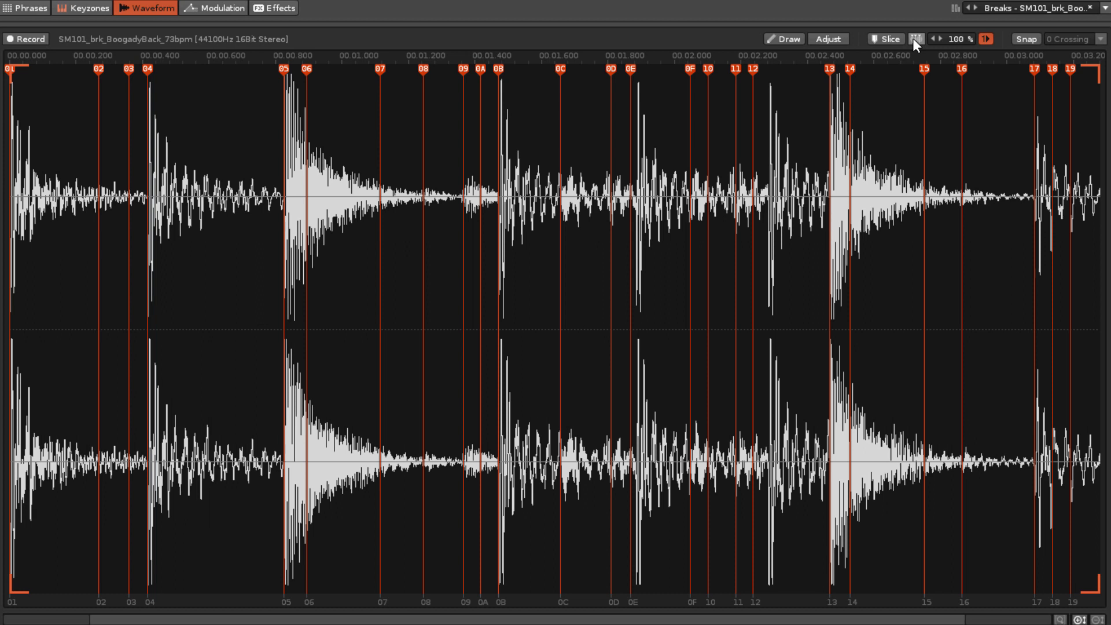
# Set the auto-slice sensitivity to 0 % and re-slice the BoogadyBack break.
pyautogui.moveTo(955, 40); pyautogui.dragTo(956, 72)
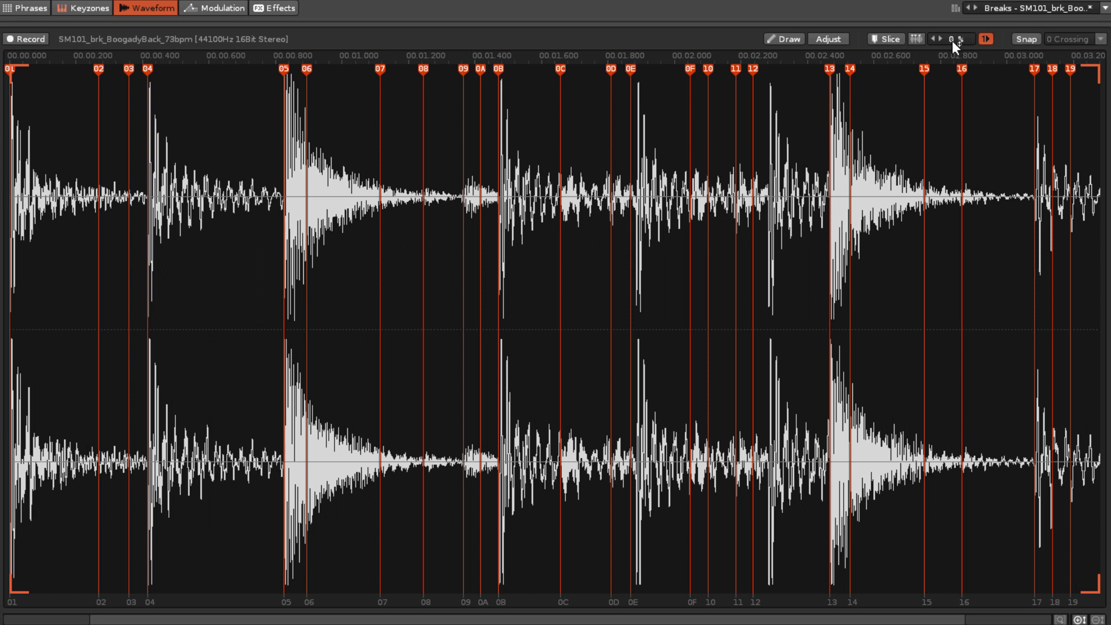
pyautogui.click(918, 38)
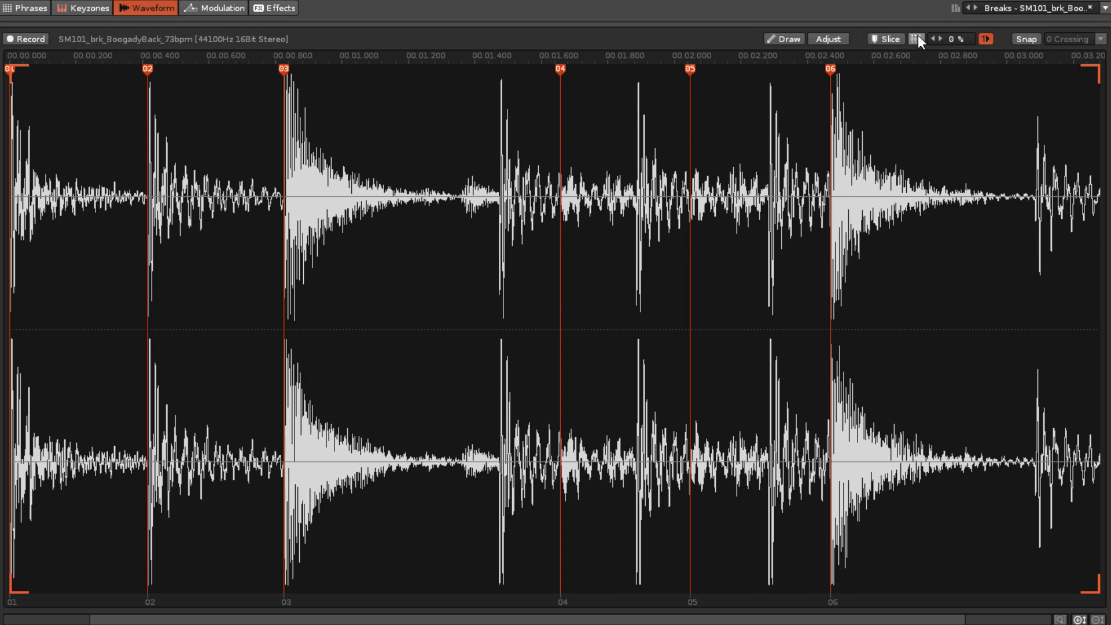
pyautogui.click(984, 39)
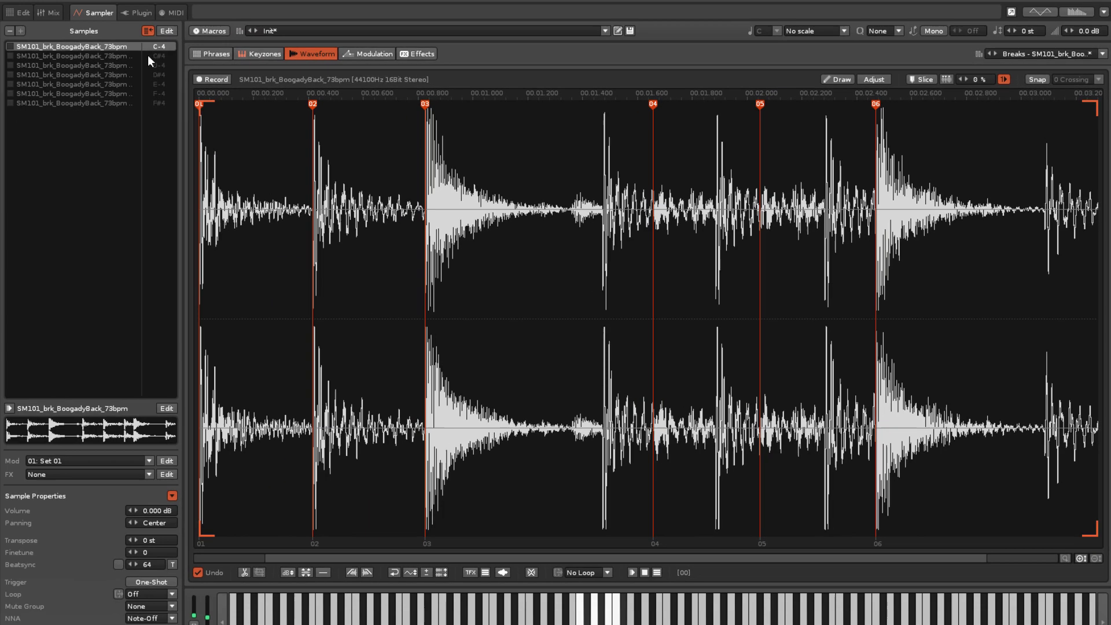
# Inspect the first slice of the BoogadyBack break, and audition its slices from the original sample with single-slice playback.
pyautogui.click(121, 56)
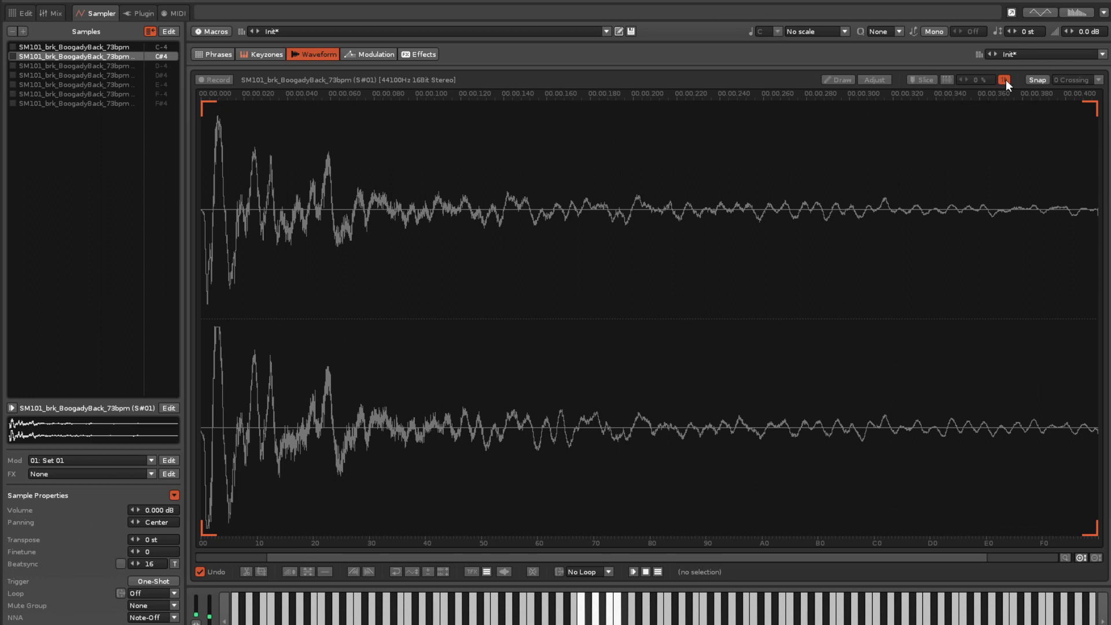
pyautogui.click(116, 46)
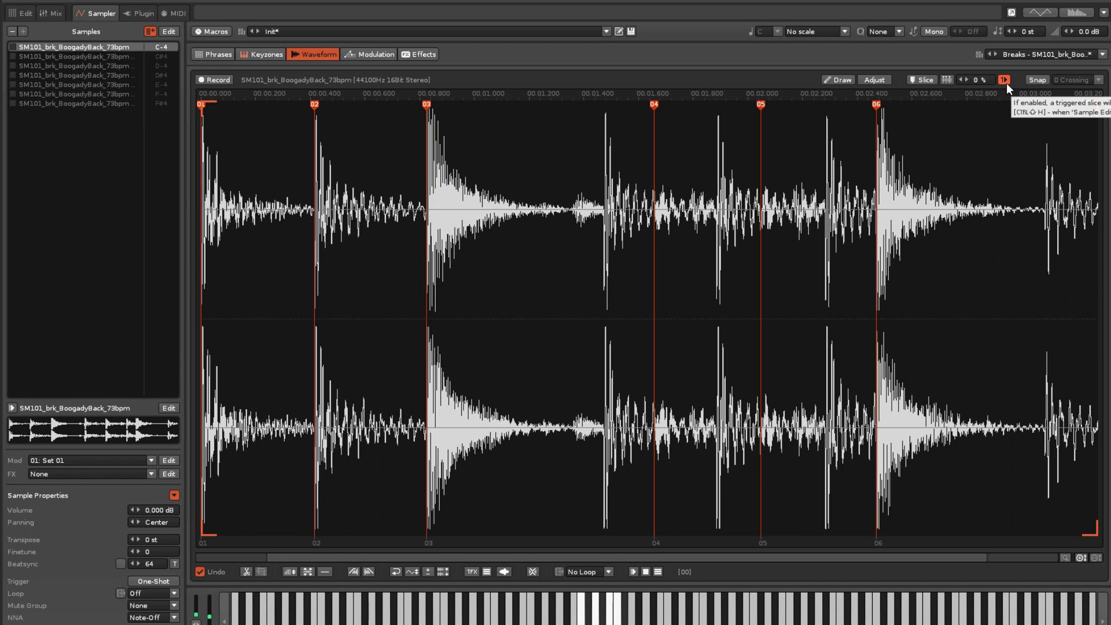
pyautogui.press('x')
pyautogui.press('c')
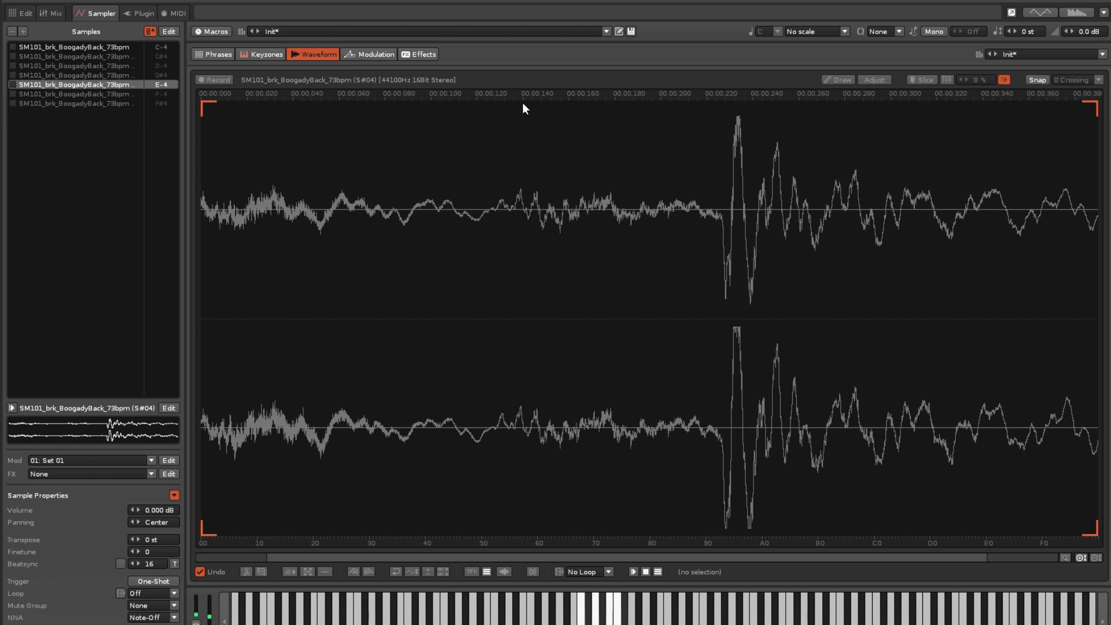
# Switch slice playback on the original BoogadyBack sample to run through to the sample's end, and audition its slices.
pyautogui.click(140, 45)
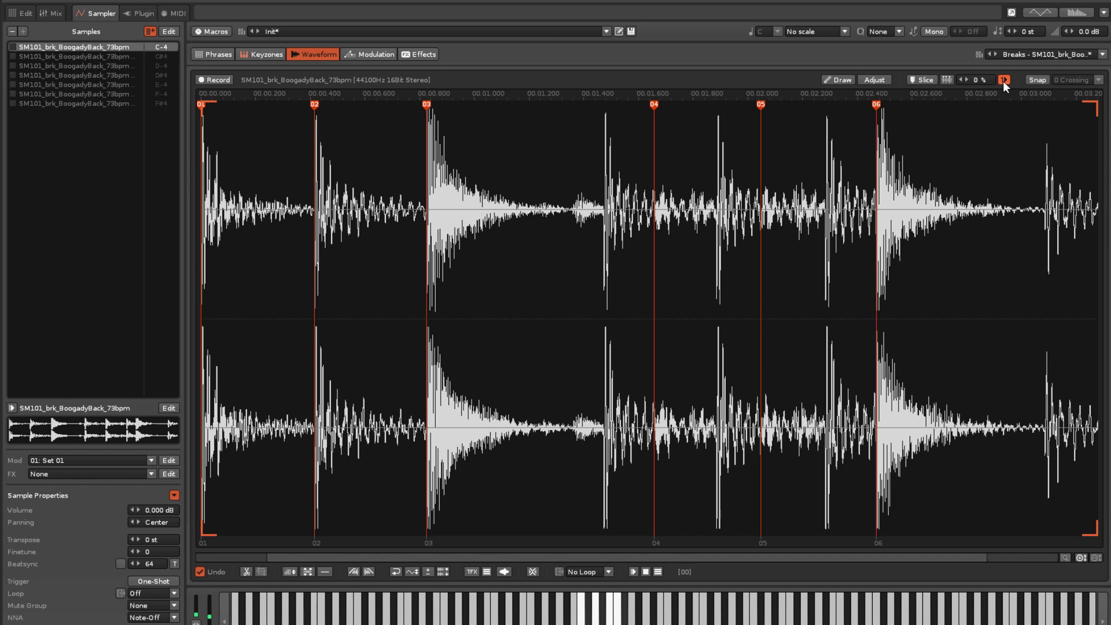
pyautogui.press('x')
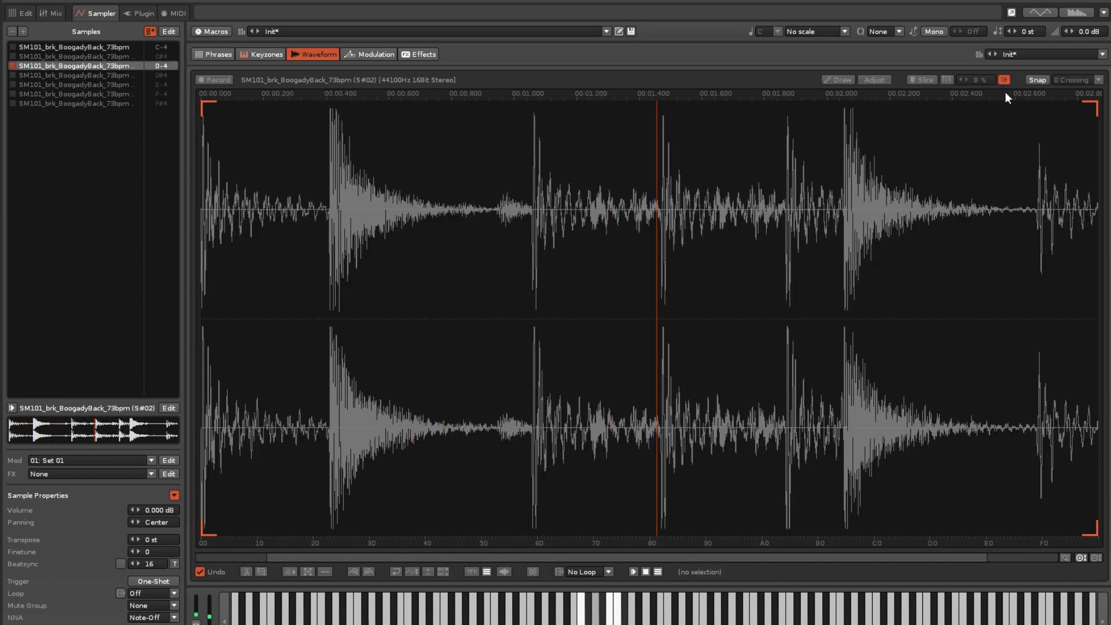
pyautogui.press('c')
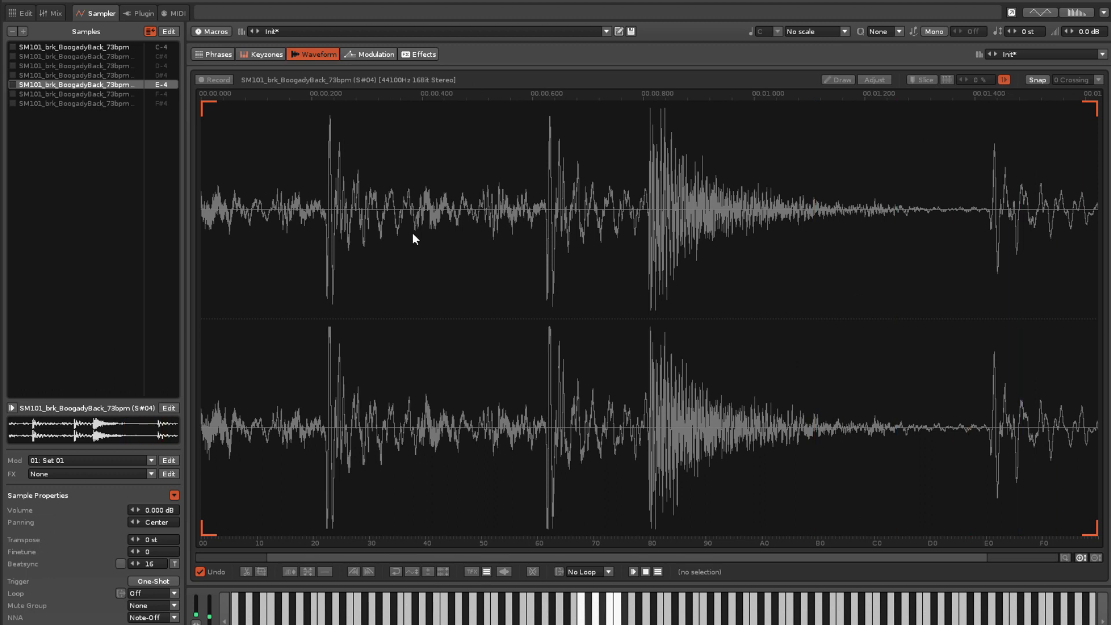
# Select a range in slice 04, and try cutting the decay after marker 03 from the original sample, undoing the cut.
pyautogui.moveTo(342, 251); pyautogui.dragTo(659, 251)
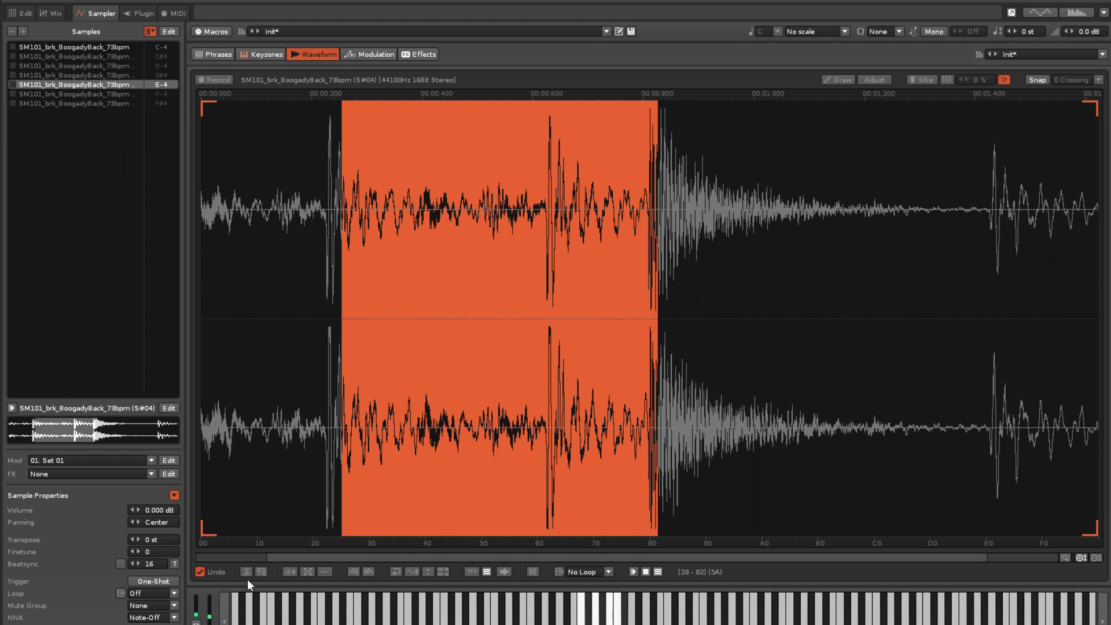
pyautogui.click(106, 46)
pyautogui.moveTo(448, 254); pyautogui.dragTo(580, 267)
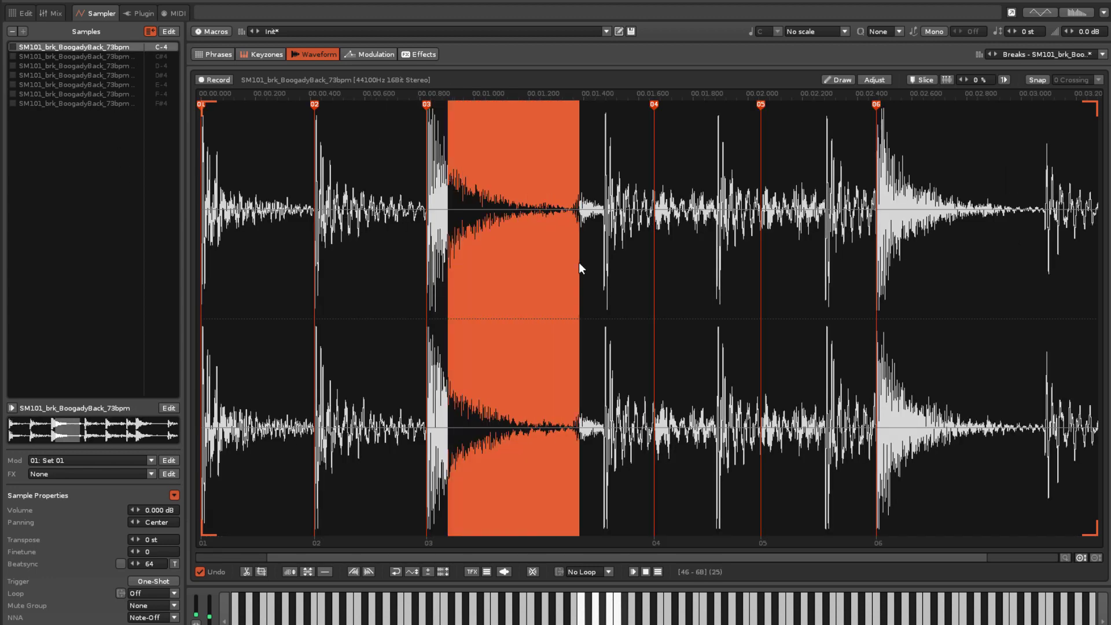
pyautogui.click(245, 573)
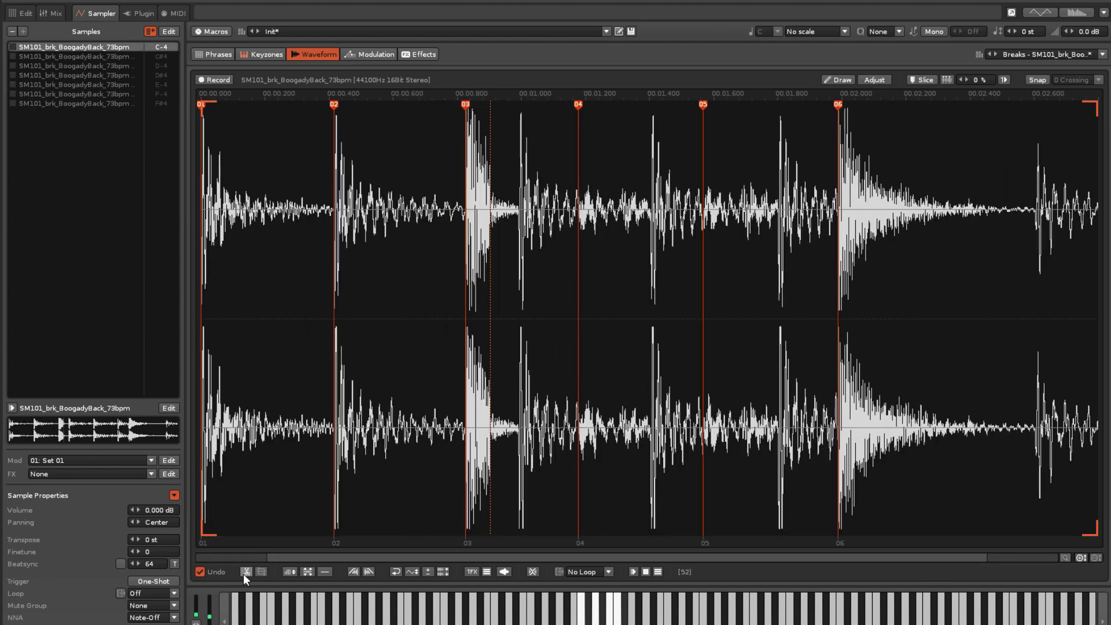
pyautogui.hotkey('ctrl', 'z')
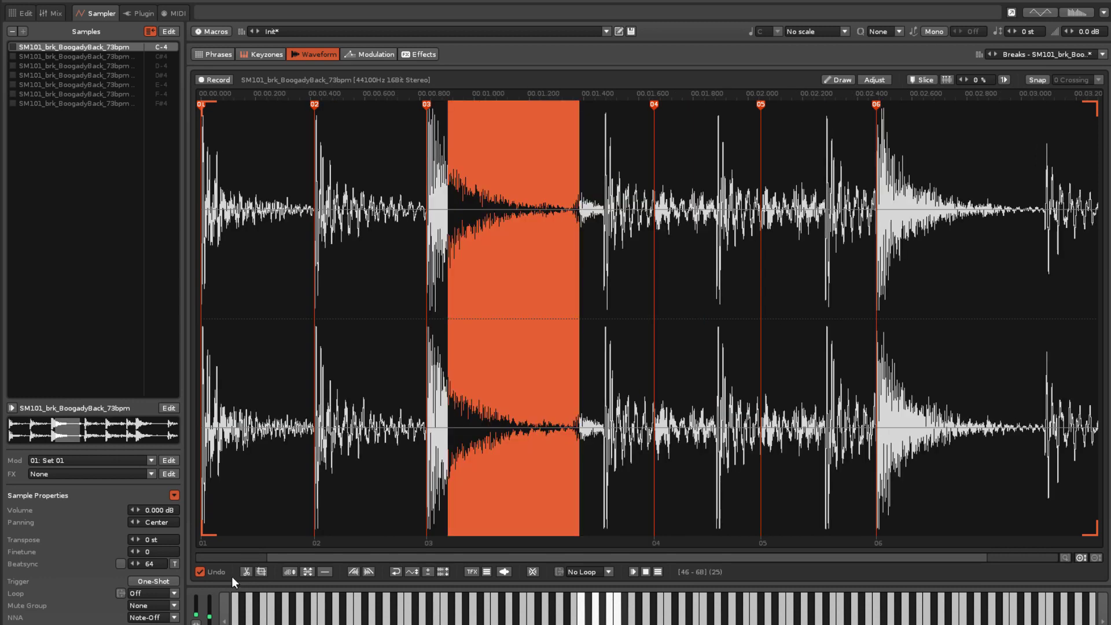
# Pan the second slice of the BoogadyBack break to 23 L.
pyautogui.press('Down')
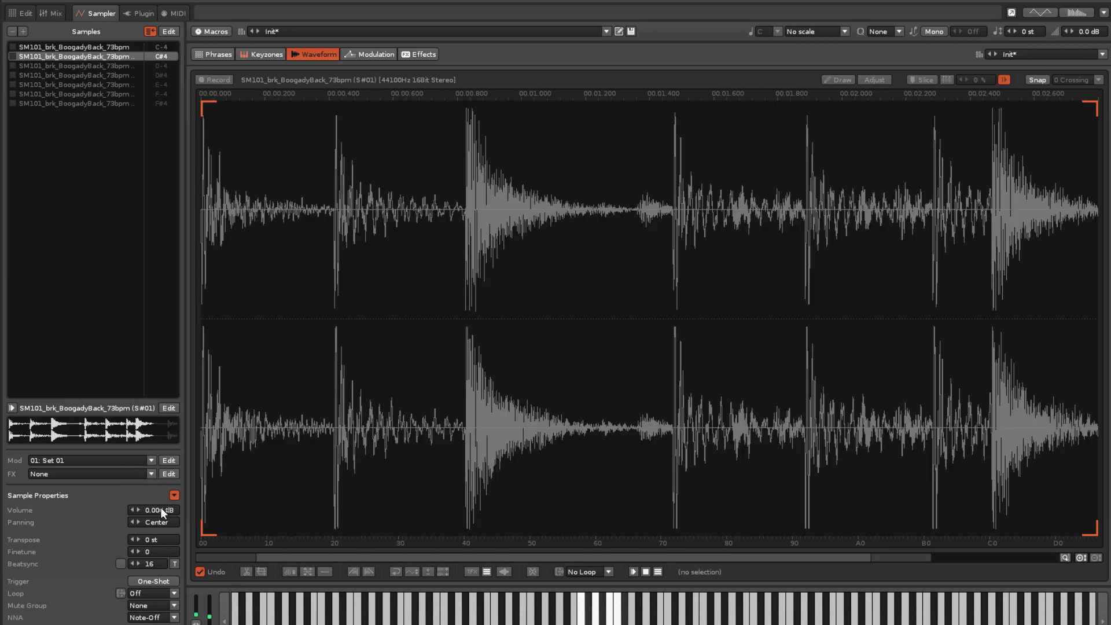
pyautogui.press('Down')
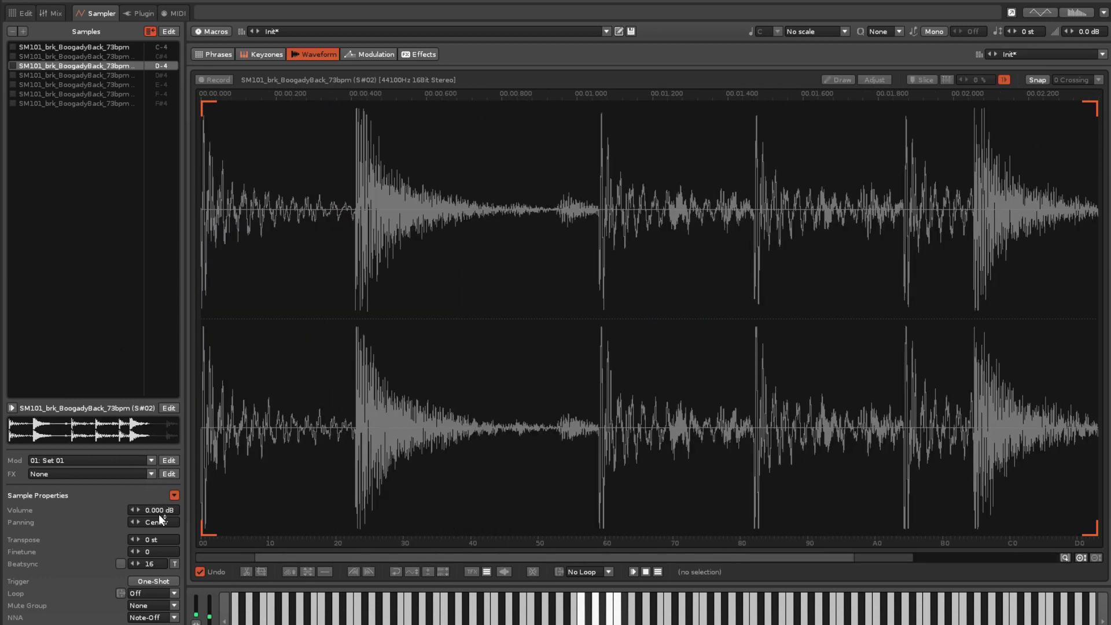
pyautogui.moveTo(157, 522); pyautogui.dragTo(156, 536)
# Set the third BoogadyBack slice's loop mode to Backward, and compare the properties of the neighbouring slices and the original sample.
pyautogui.press('Down')
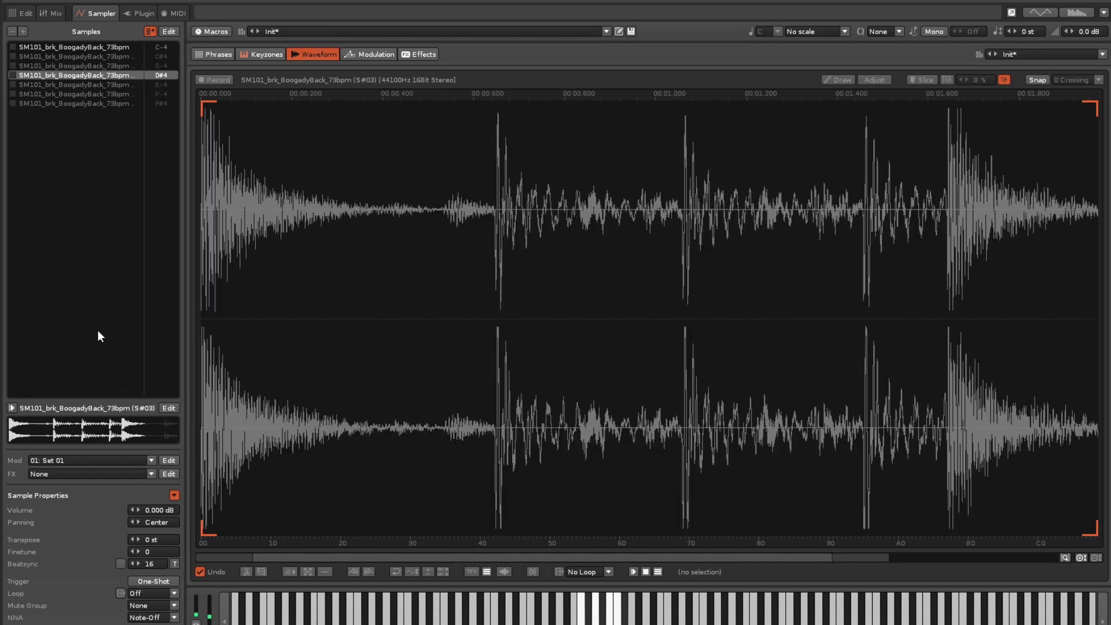
pyautogui.click(163, 592)
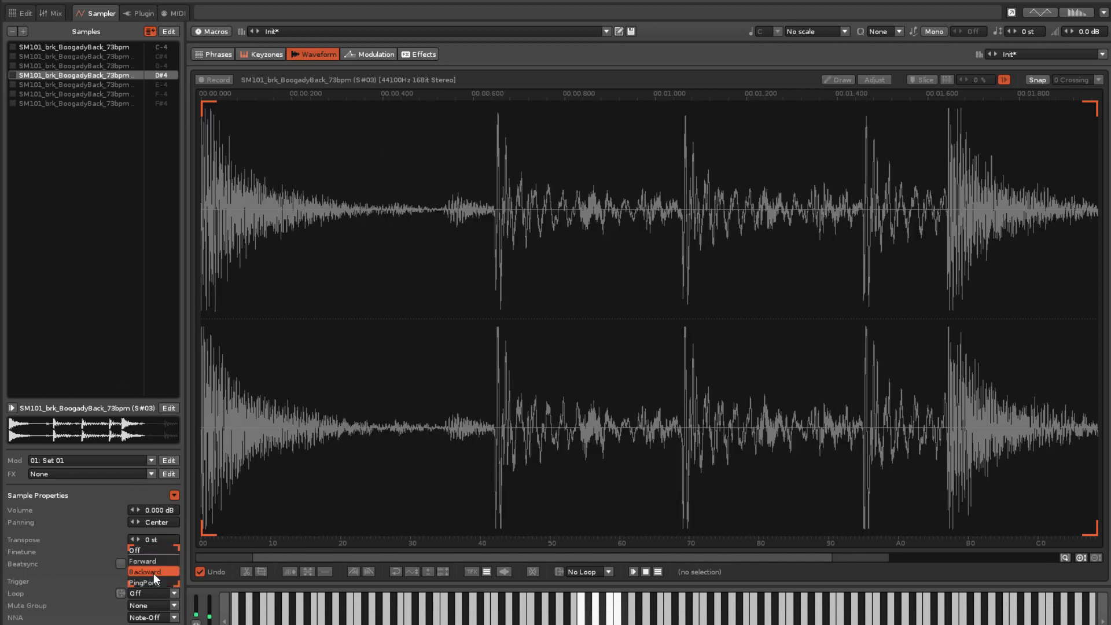
pyautogui.click(154, 573)
pyautogui.press('Up')
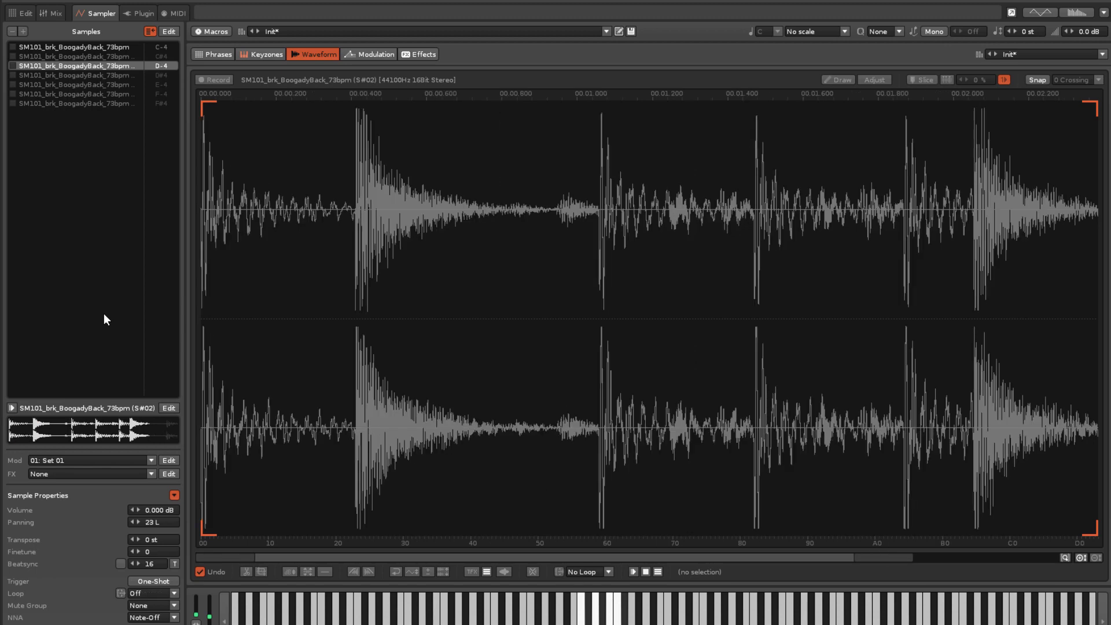
pyautogui.press('Up')
pyautogui.press('Up')
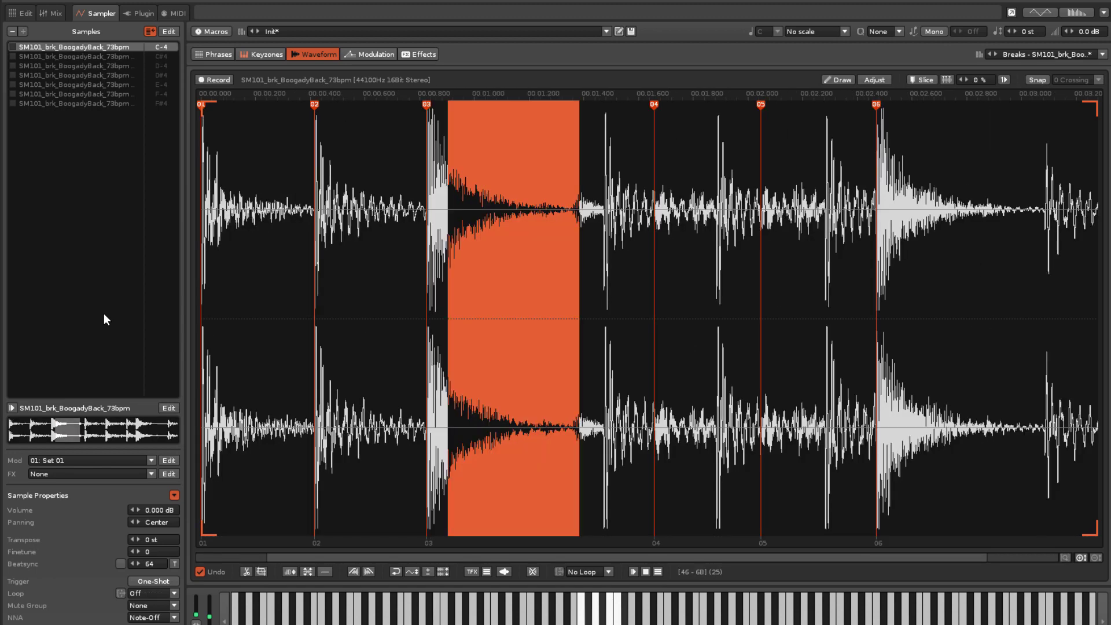
pyautogui.press('Down')
pyautogui.press('Down')
pyautogui.press('Down')
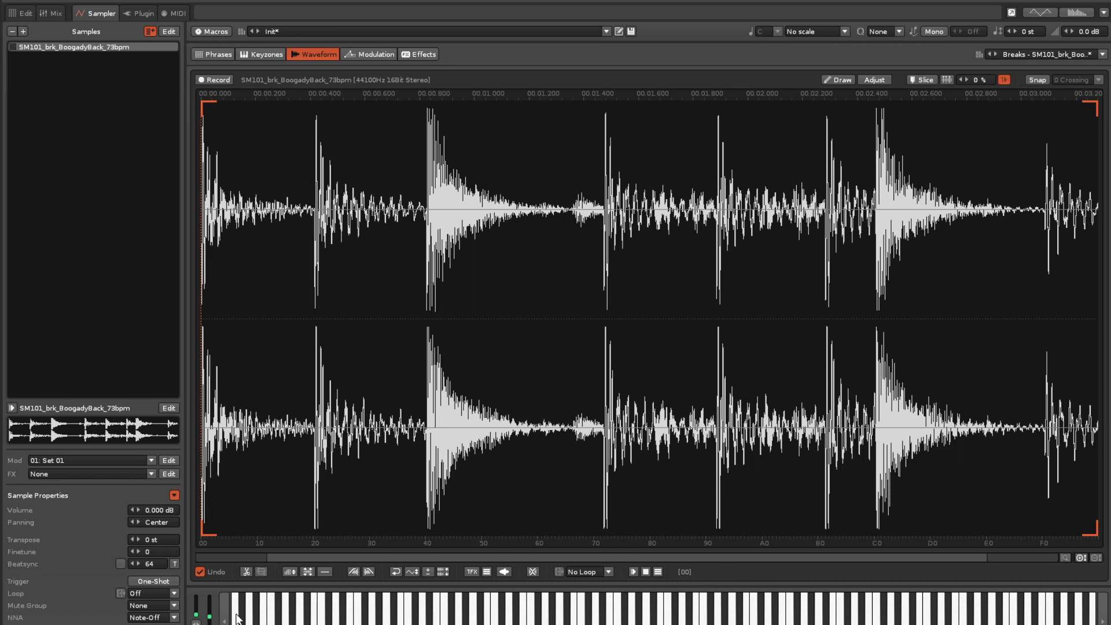
# Set the unsliced BoogadyBack break's loop mode to Forward and auto-slice it at 0 % sensitivity.
pyautogui.click(171, 593)
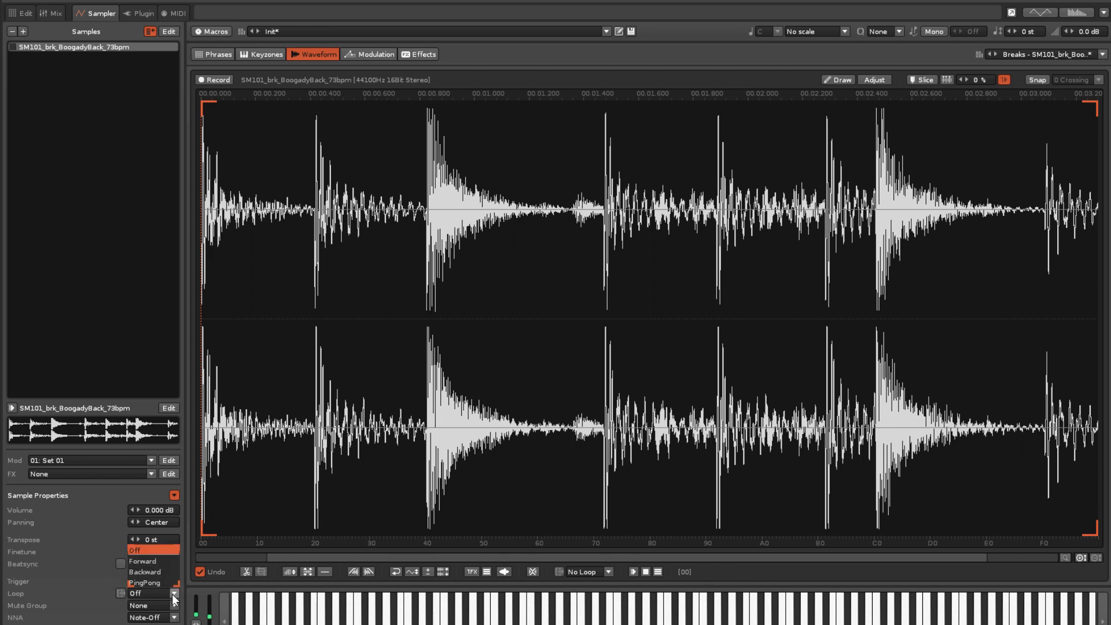
pyautogui.click(159, 560)
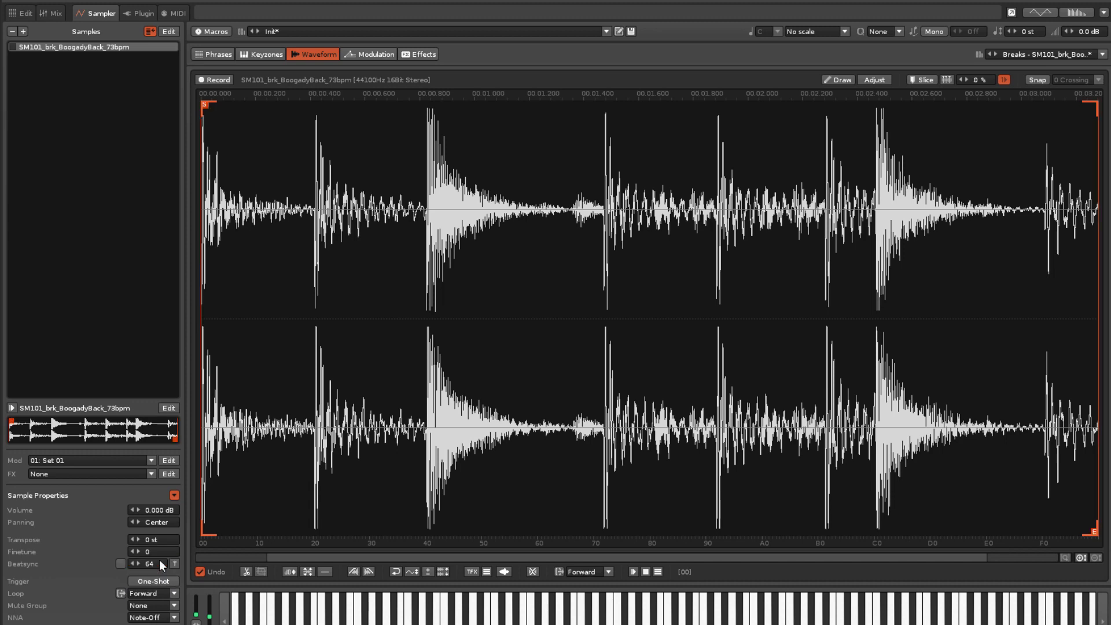
pyautogui.click(951, 78)
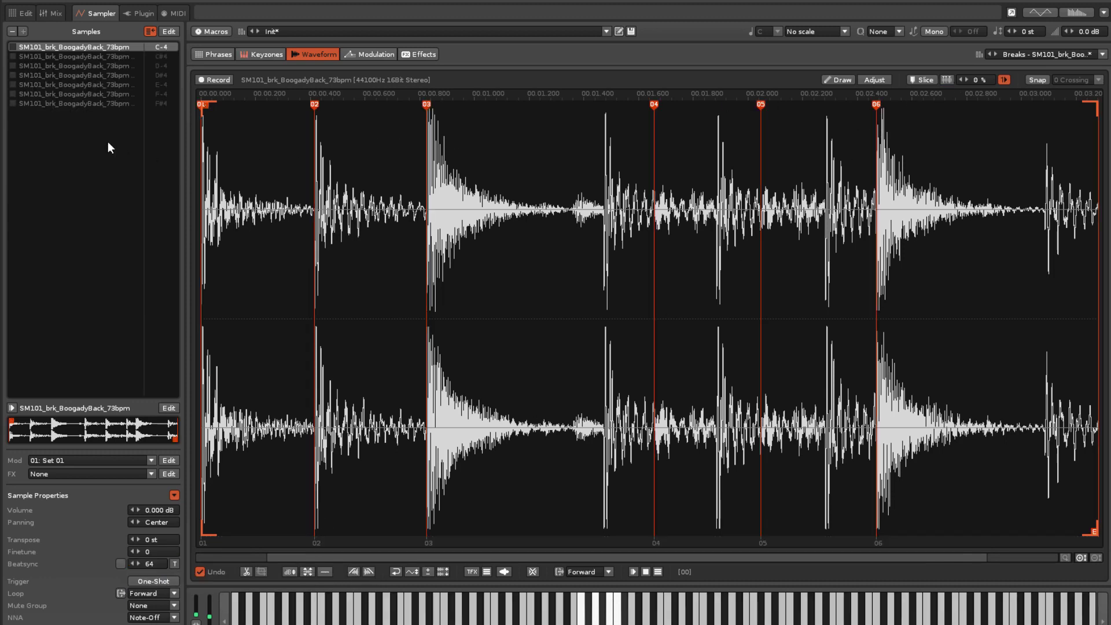
# Examine the loop setting across the BoogadyBack slices, going through to the last slice and back up.
pyautogui.press('Down')
pyautogui.press('Down')
pyautogui.press('Down')
pyautogui.press('Down')
pyautogui.press('Down')
pyautogui.press('Down')
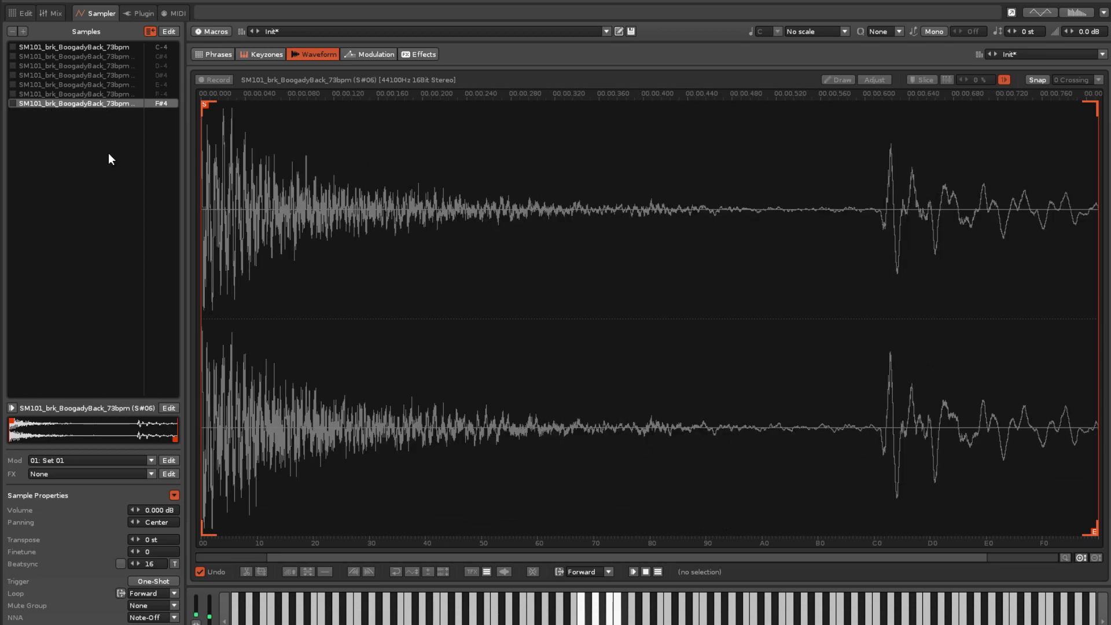
pyautogui.press('Up')
pyautogui.press('Up')
pyautogui.press('Up')
pyautogui.press('Up')
pyautogui.press('Up')
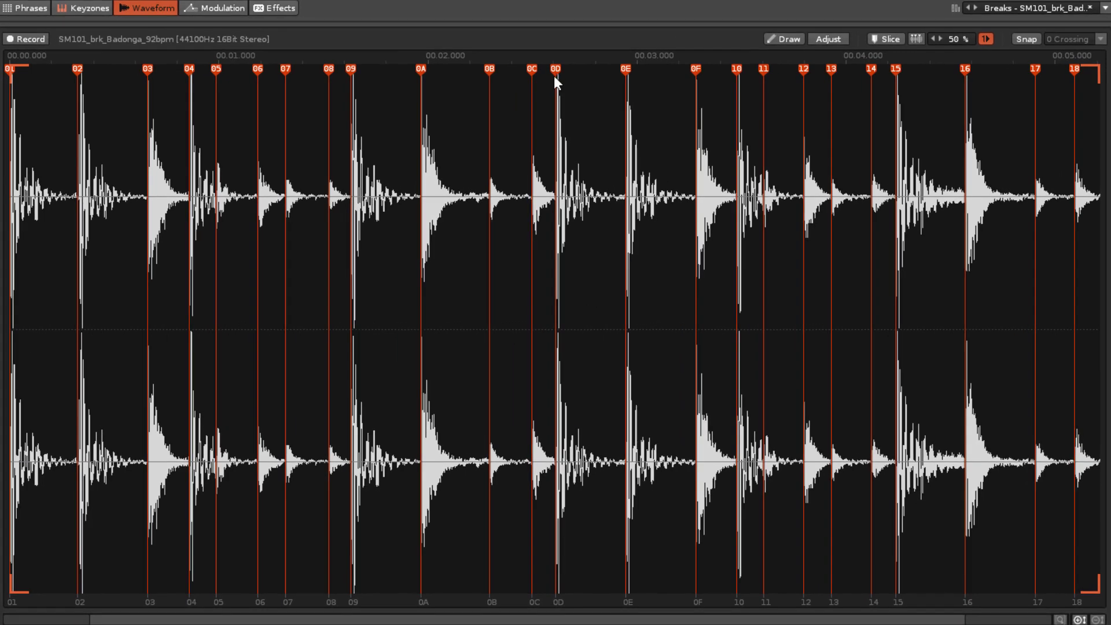
# Check the Lines Per Beat and Quantize render options, and render the Badonga break's slices to a phrase.
pyautogui.rightClick(649, 107)
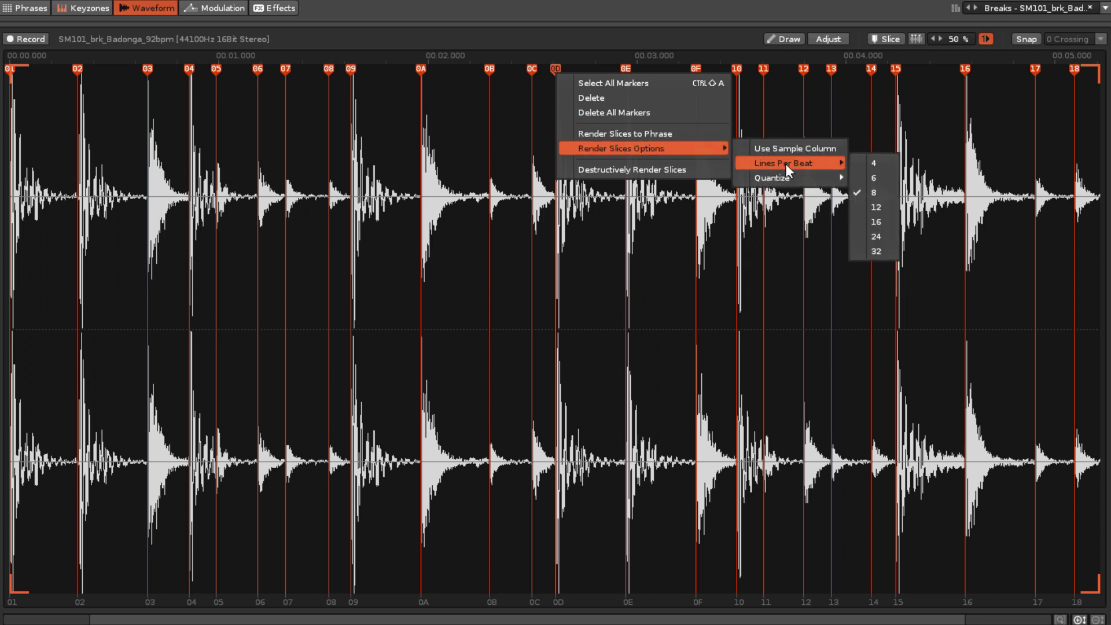
pyautogui.moveTo(799, 177)
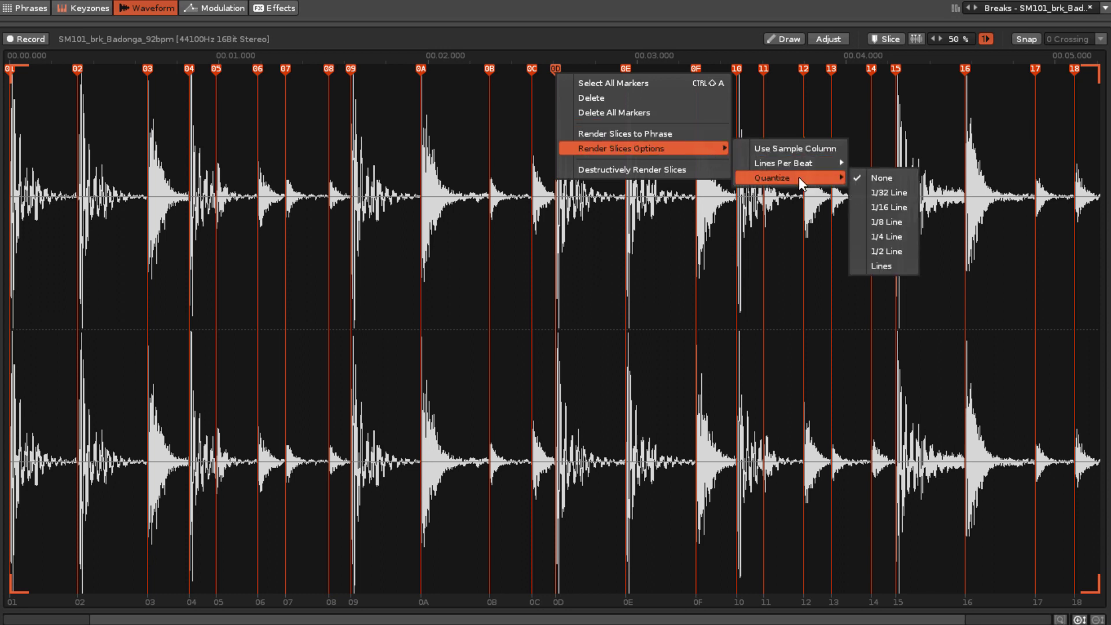
pyautogui.click(686, 133)
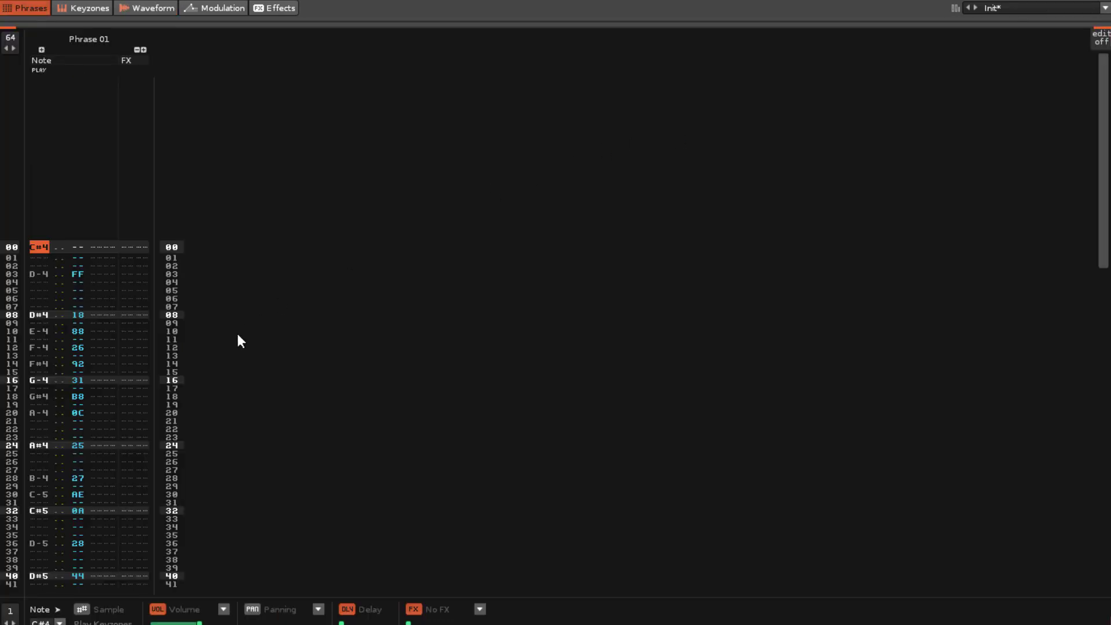
pyautogui.scroll(-8, 237, 334)
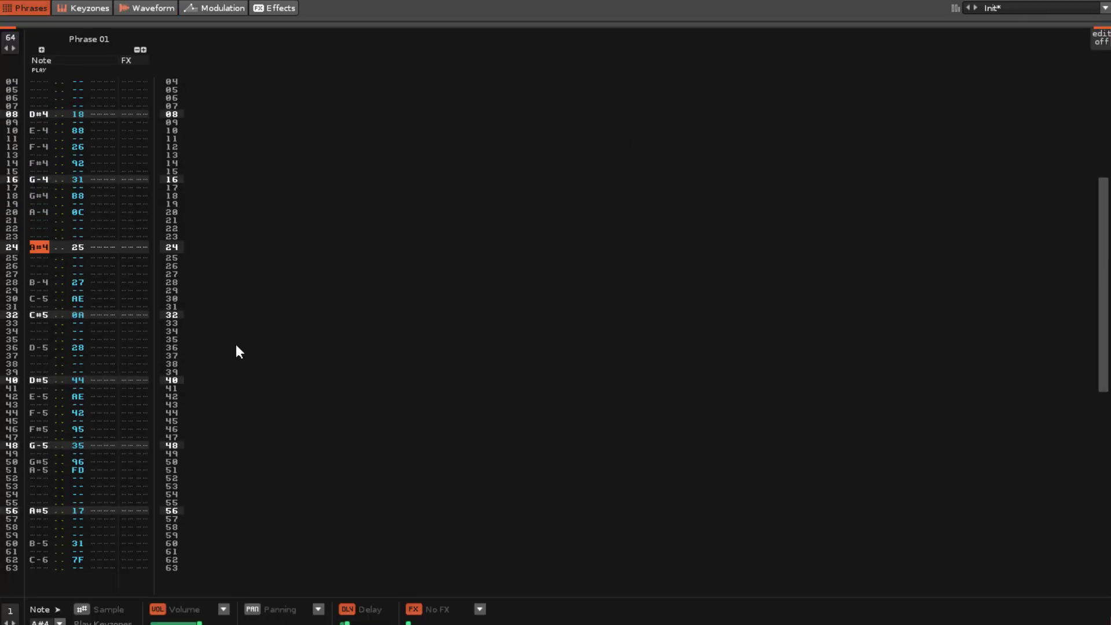
pyautogui.scroll(3, 236, 346)
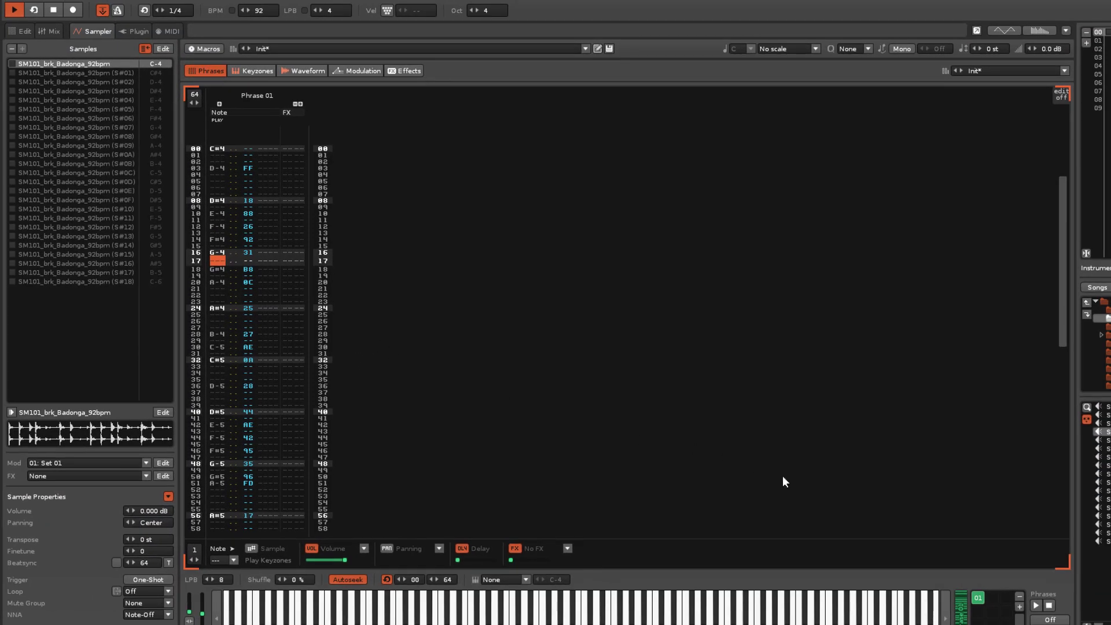
# Play the phrase at 252 BPM, and set the new note action of the Badonga sample and all its slices to Continue.
pyautogui.click(1037, 606)
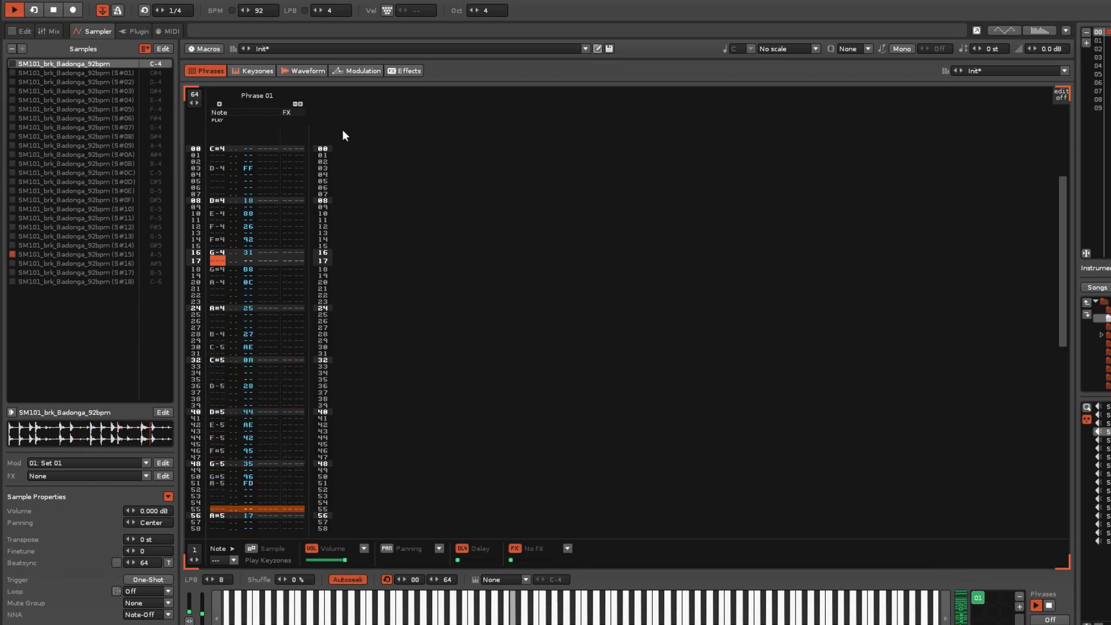
pyautogui.moveTo(259, 12); pyautogui.dragTo(259, 2)
pyautogui.keyDown('shift'); pyautogui.click(113, 282); pyautogui.keyUp('shift')
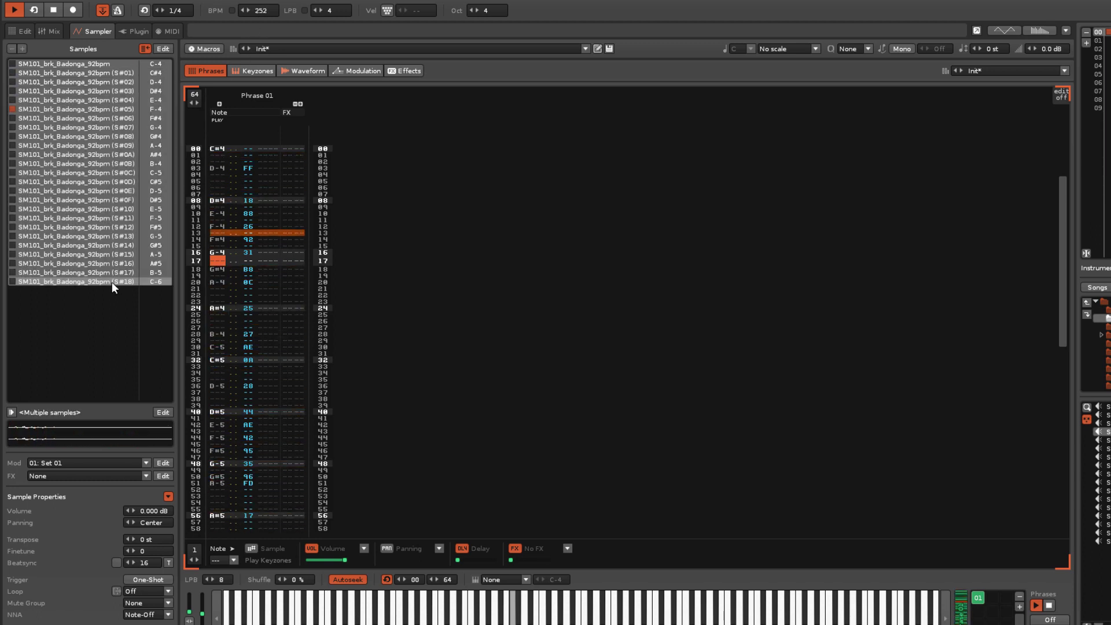
pyautogui.click(170, 616)
pyautogui.click(160, 608)
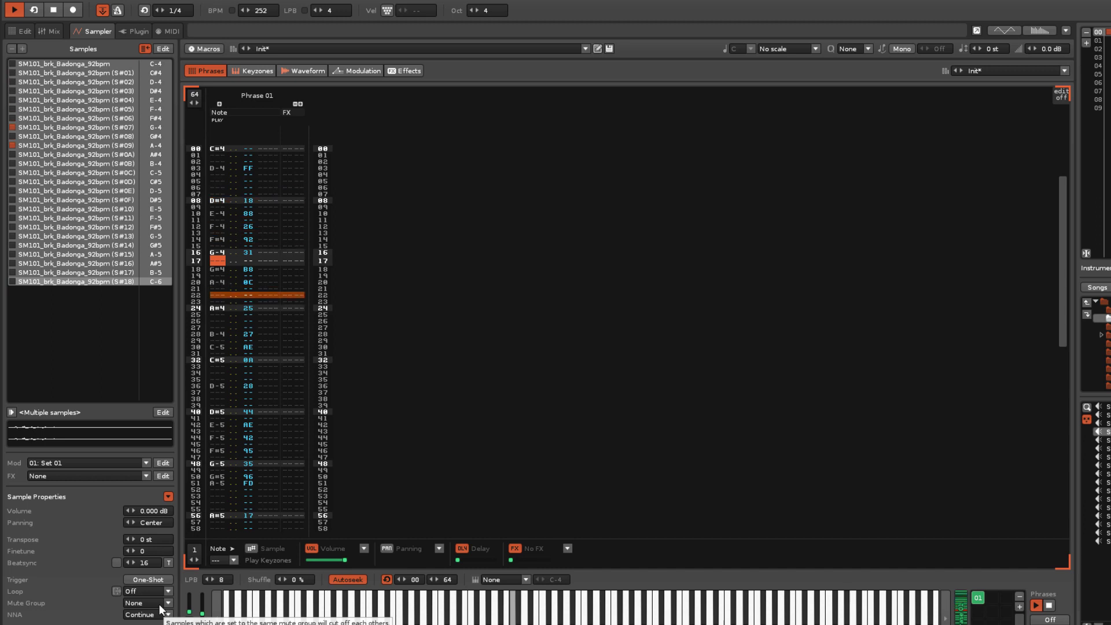
# Restart the phrase playback and lower the song tempo to 52 BPM.
pyautogui.click(1051, 608)
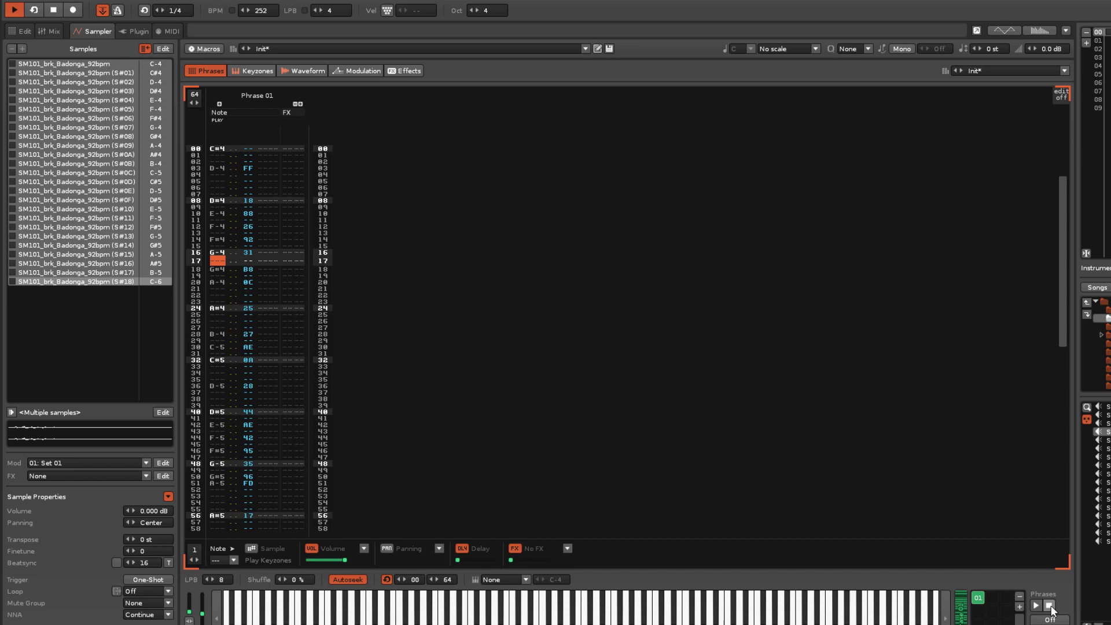
pyautogui.click(1037, 605)
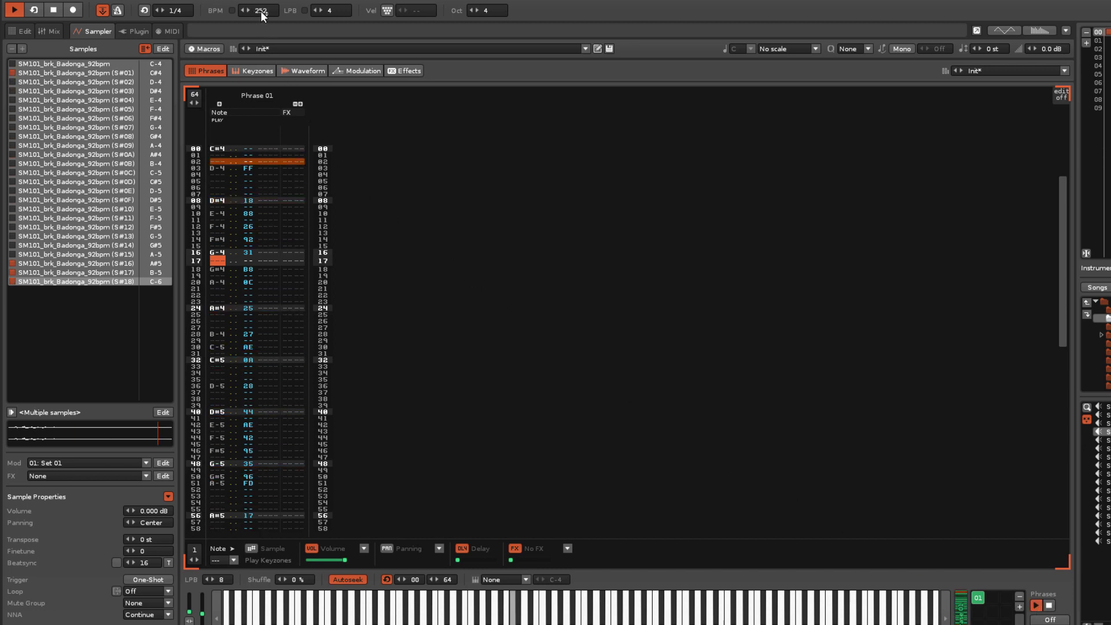
pyautogui.moveTo(262, 12); pyautogui.dragTo(262, 127)
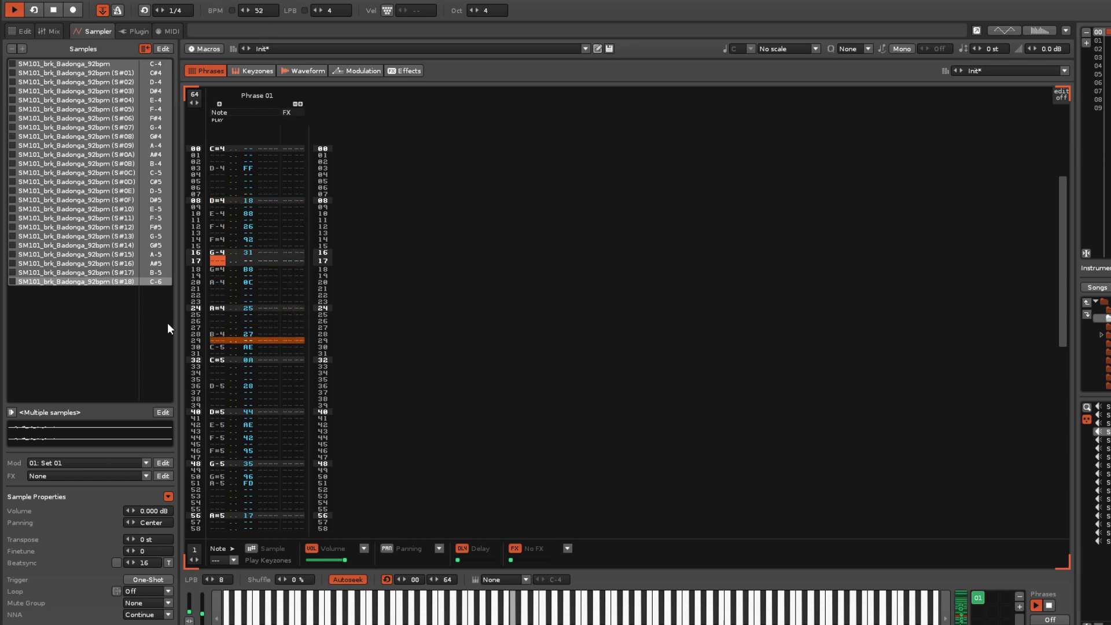
# Set the new note action to Note-Off and the loop mode to Backward for all Badonga samples, ending the phrase playback.
pyautogui.click(167, 614)
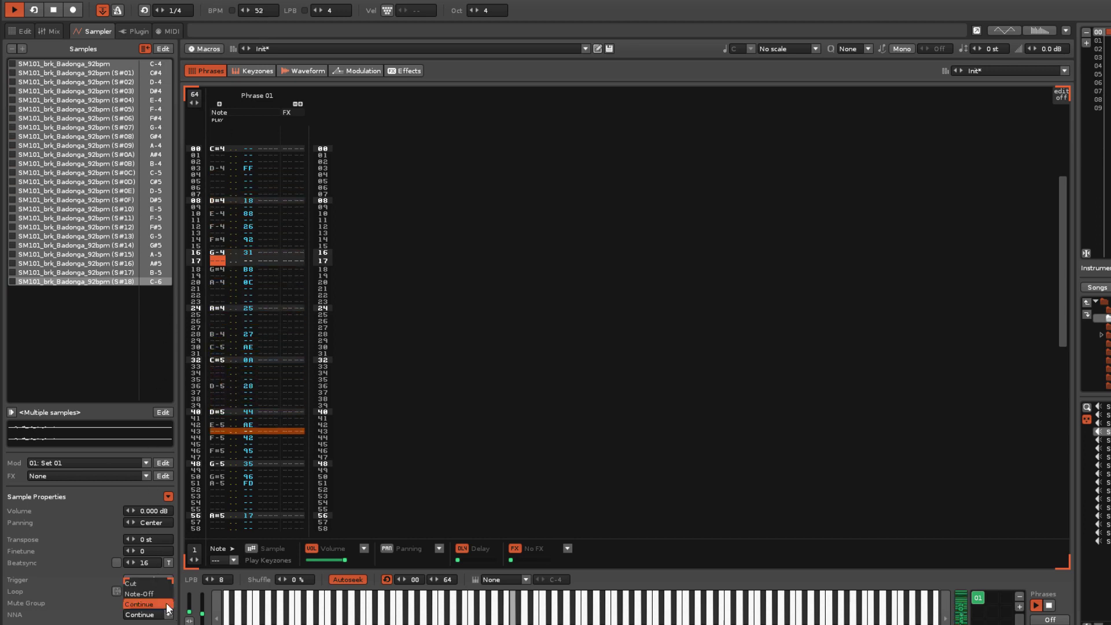
pyautogui.click(165, 599)
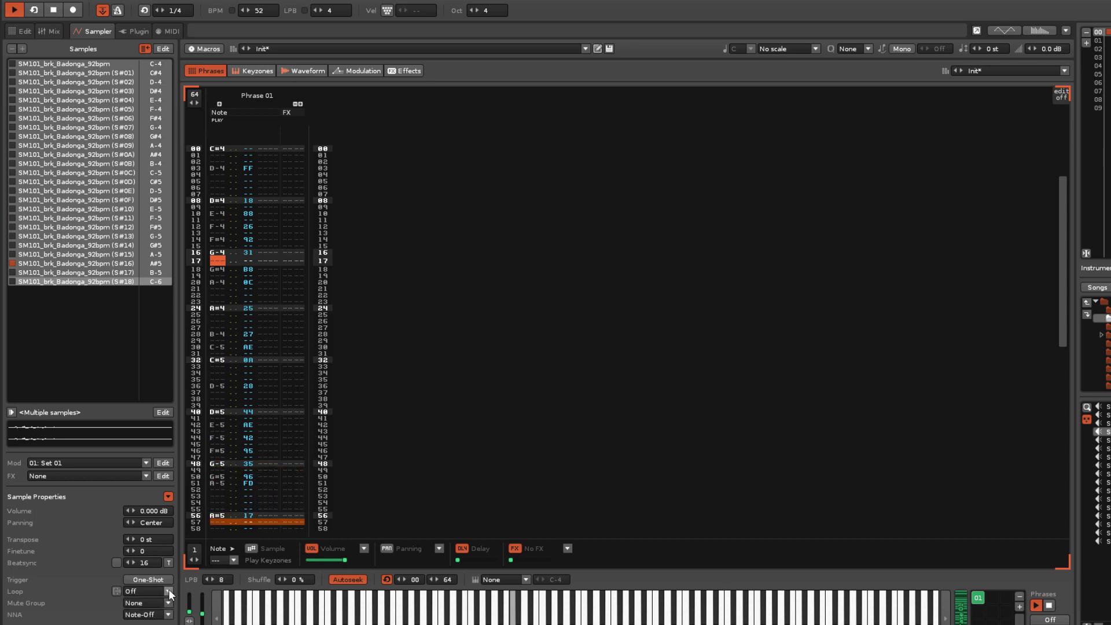
pyautogui.click(168, 591)
pyautogui.click(164, 570)
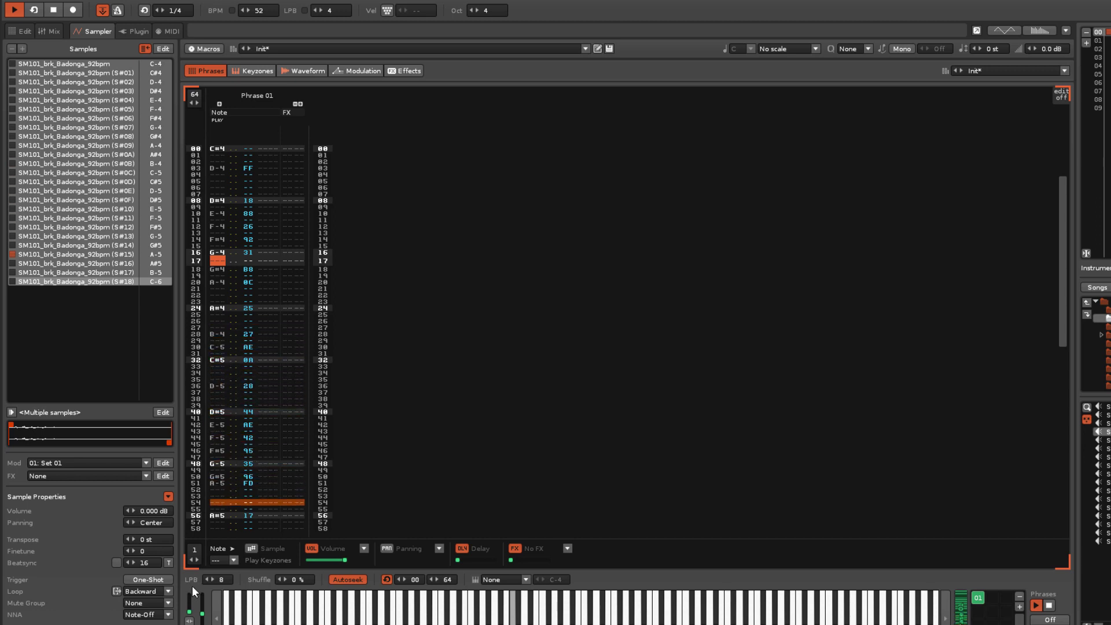
pyautogui.press('space')
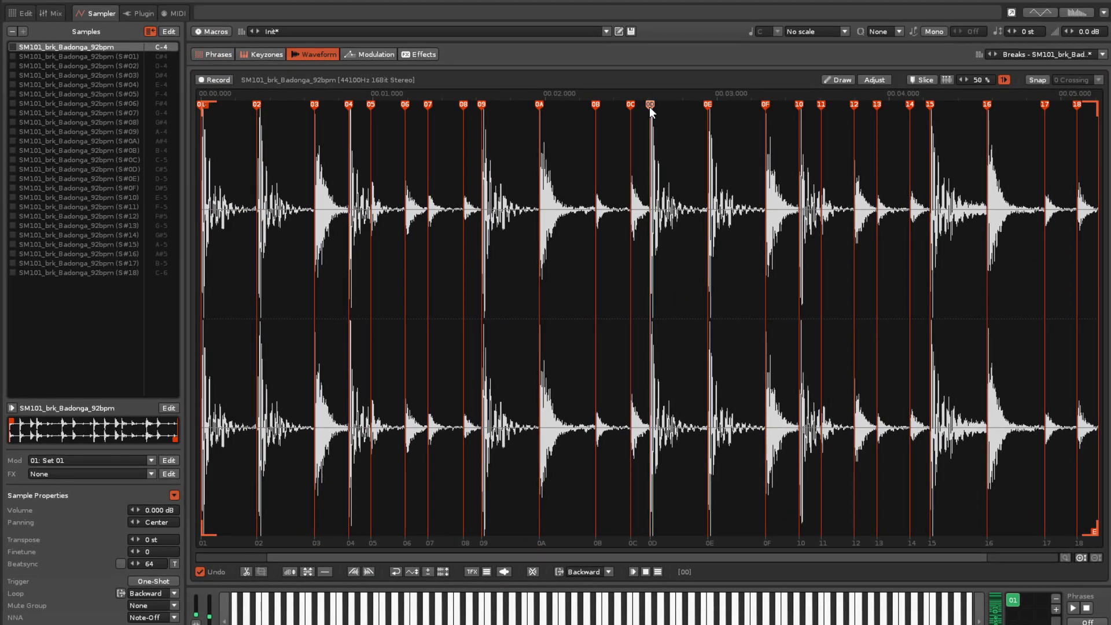
# Destructively render the Badonga break's slices into independent samples, and delete about 58 ms from the middle of S#08.
pyautogui.rightClick(633, 116)
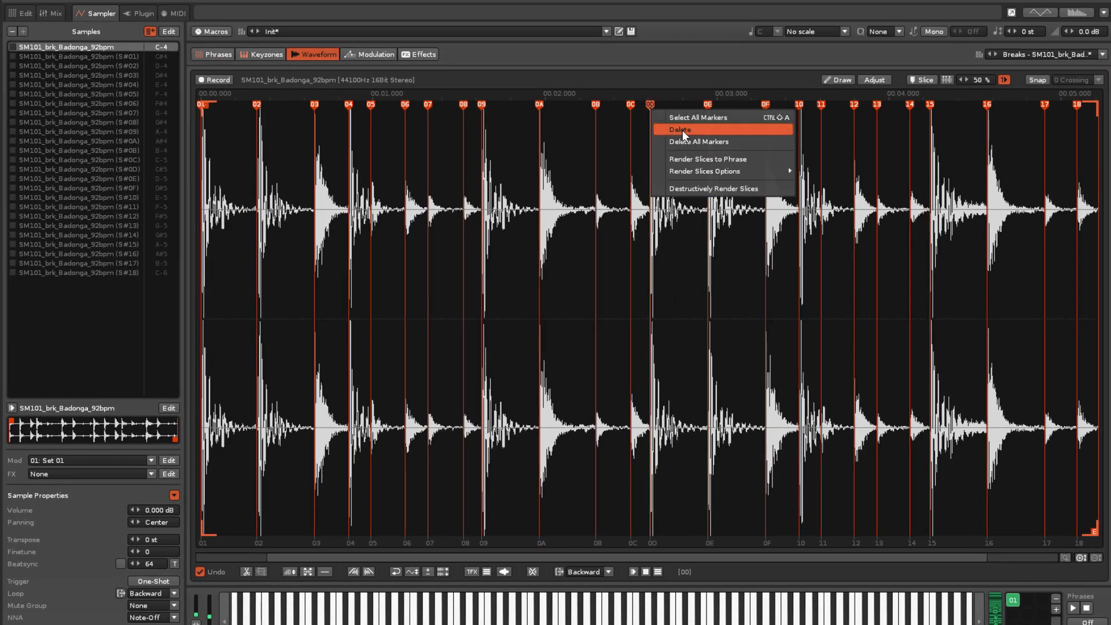
pyautogui.click(747, 193)
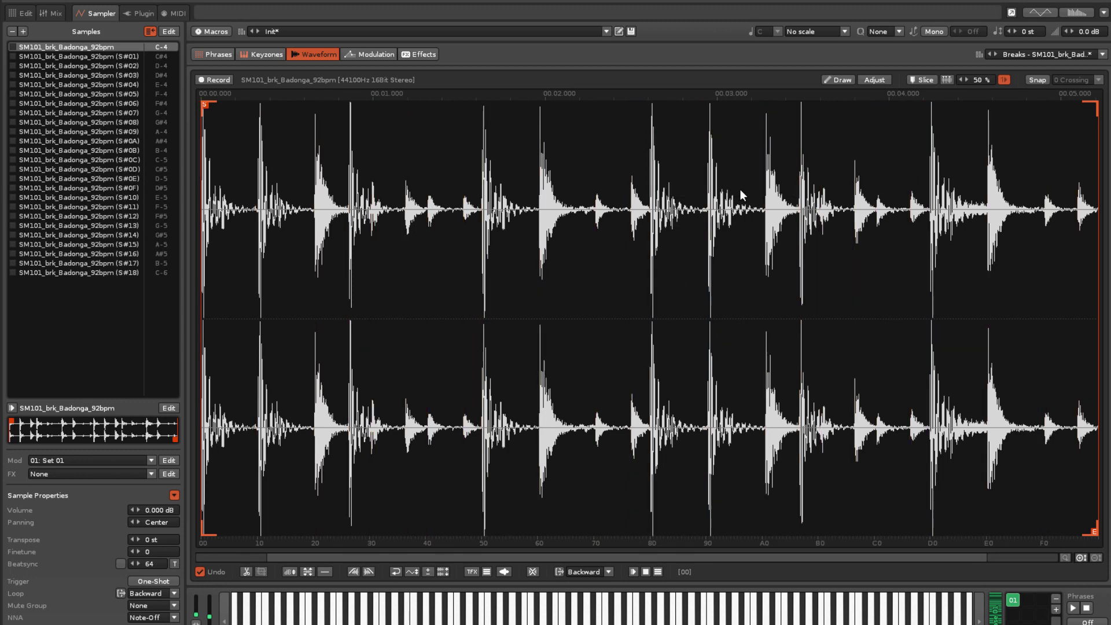
pyautogui.scroll(-8, 139, 158)
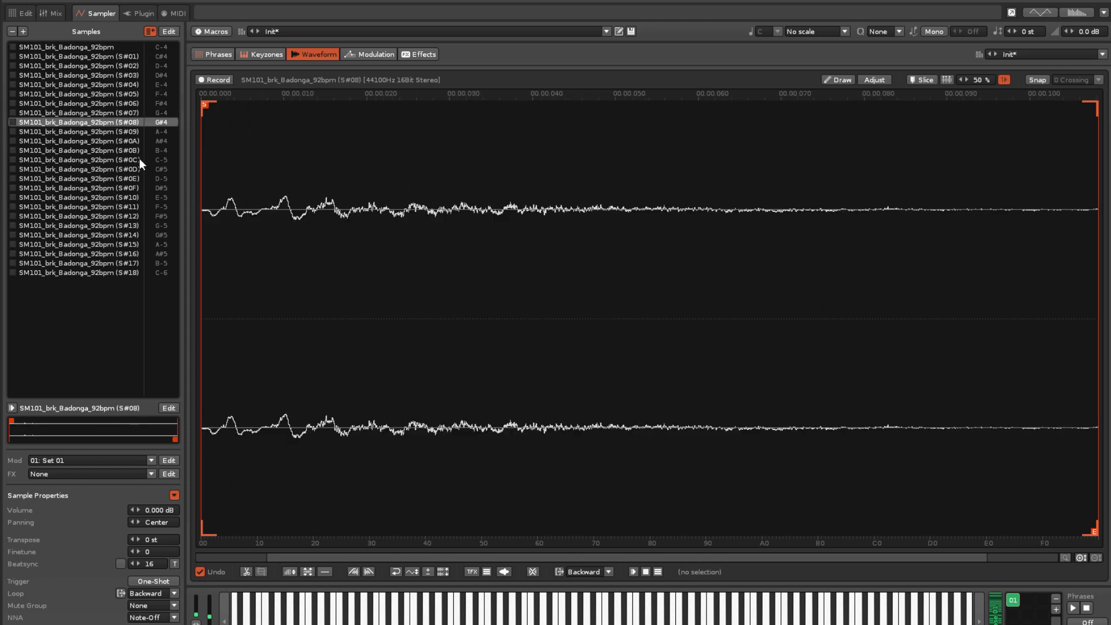
pyautogui.moveTo(334, 255); pyautogui.dragTo(818, 285)
pyautogui.press('Delete')
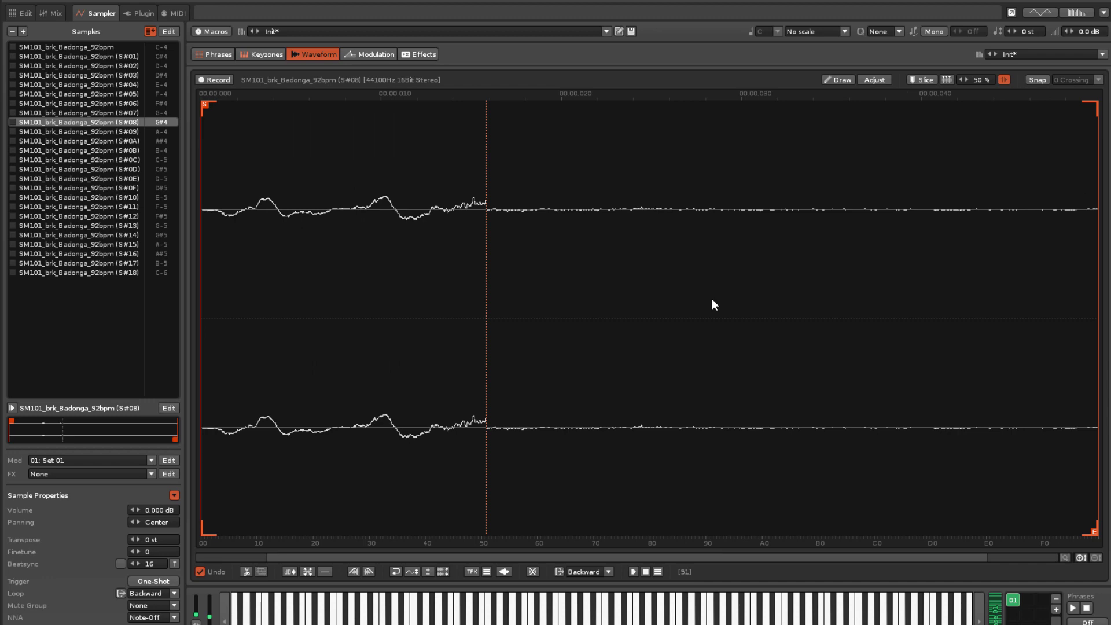
# Widen the keyzone of S#08 to C-2 through C-5, and undo the edits back to before the destructive slice rendering.
pyautogui.click(269, 56)
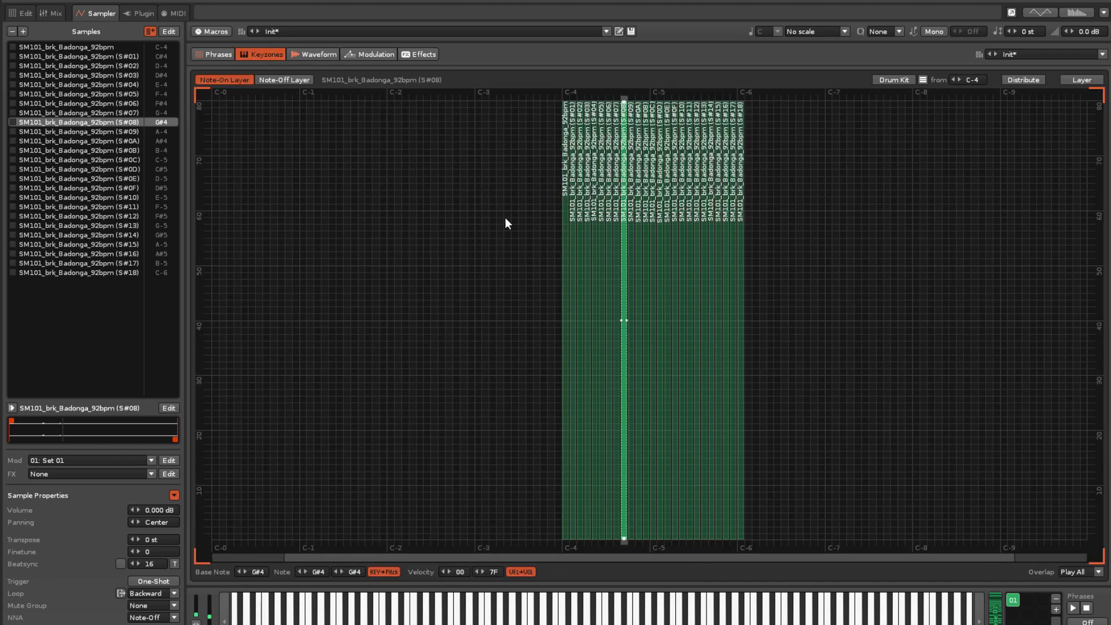
pyautogui.moveTo(624, 321); pyautogui.dragTo(659, 328)
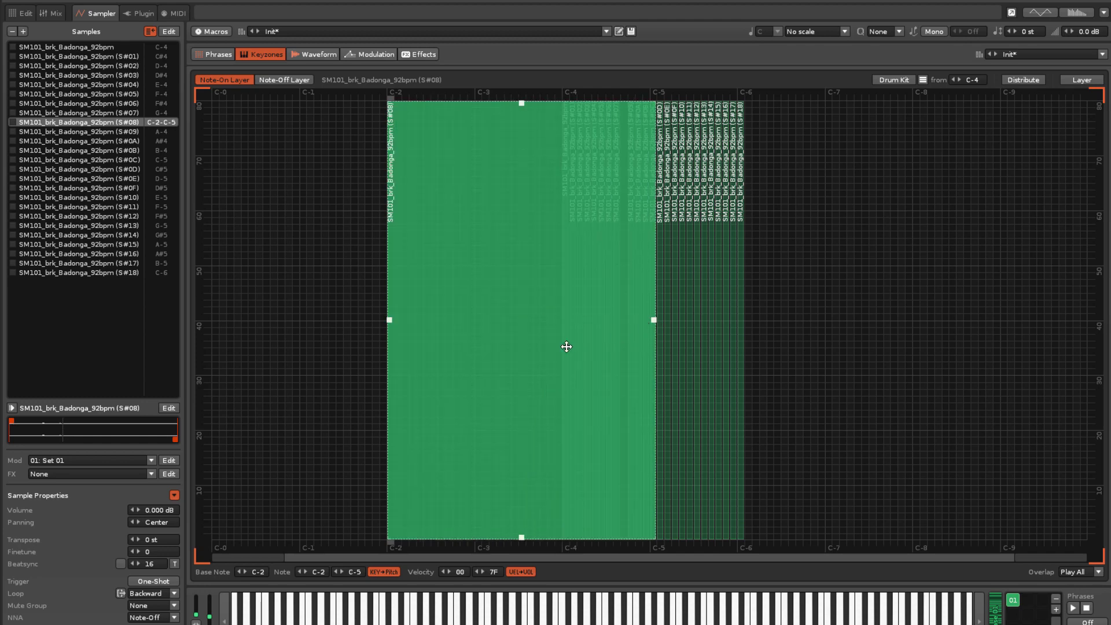
pyautogui.hotkey('ctrl', 'z')
pyautogui.hotkey('ctrl', 'z')
pyautogui.hotkey('ctrl', 'z')
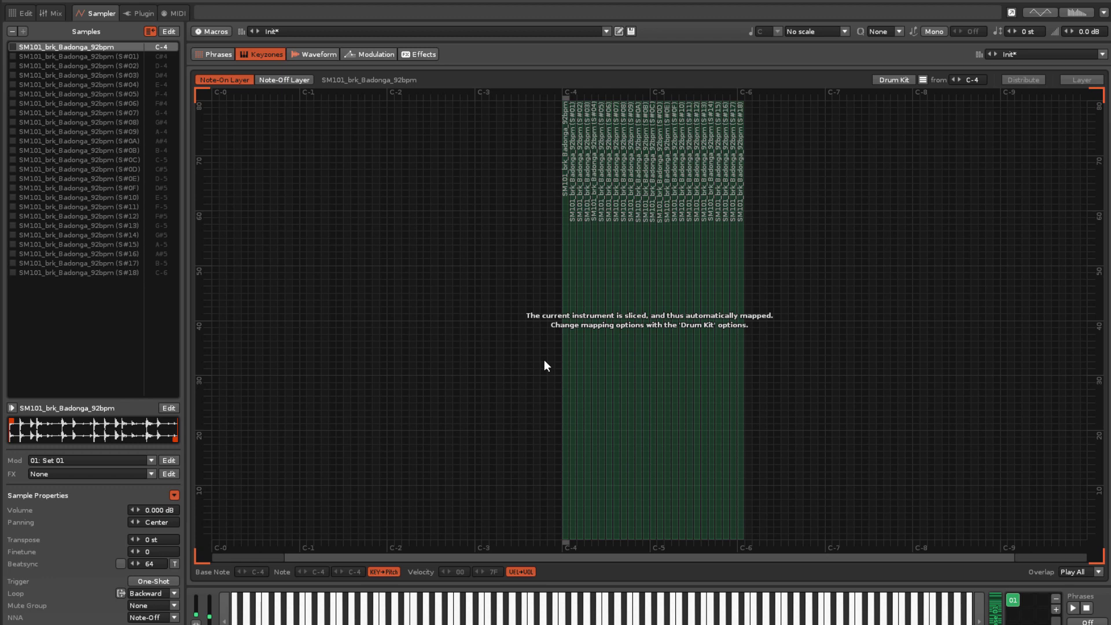
# Enable First Octave for Transposing in the Drum Kit mapping options of the sliced Badonga instrument.
pyautogui.rightClick(134, 46)
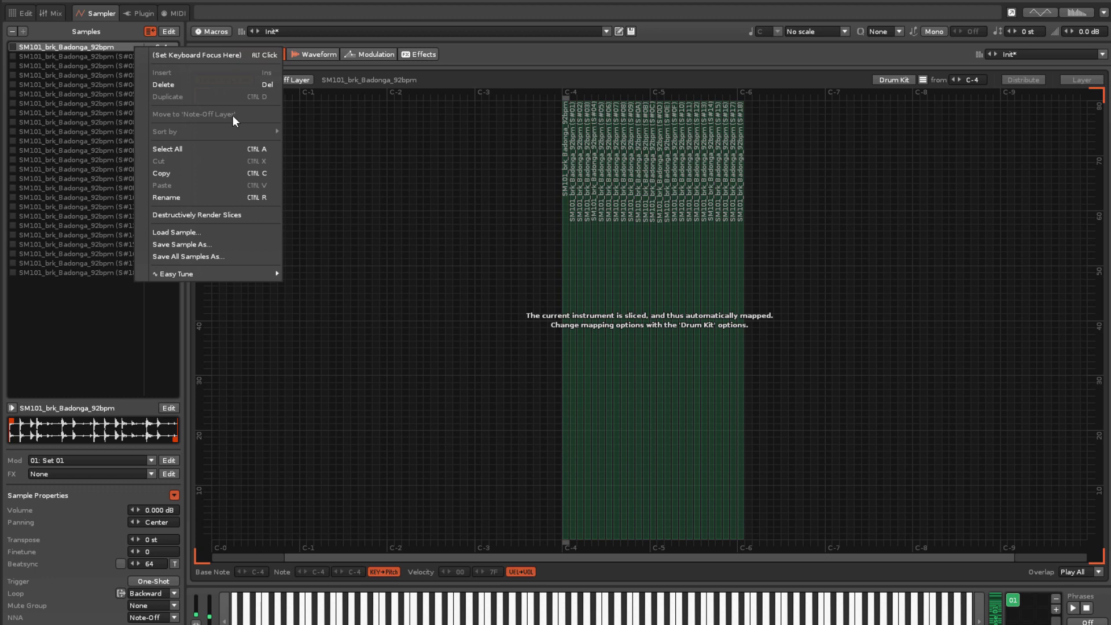
pyautogui.click(581, 305)
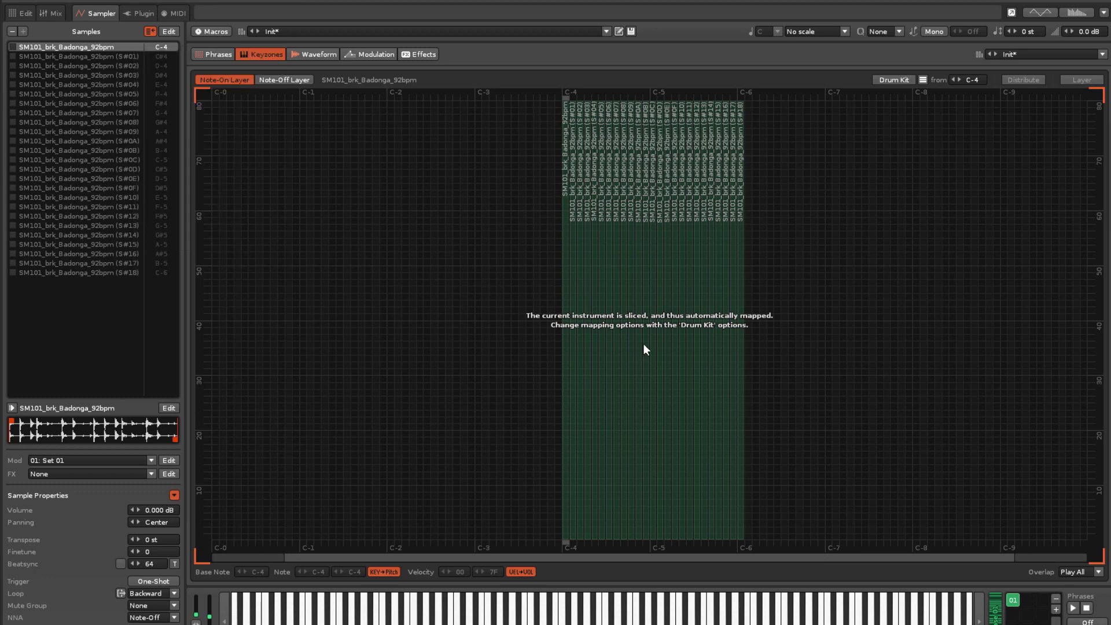
pyautogui.moveTo(644, 345)
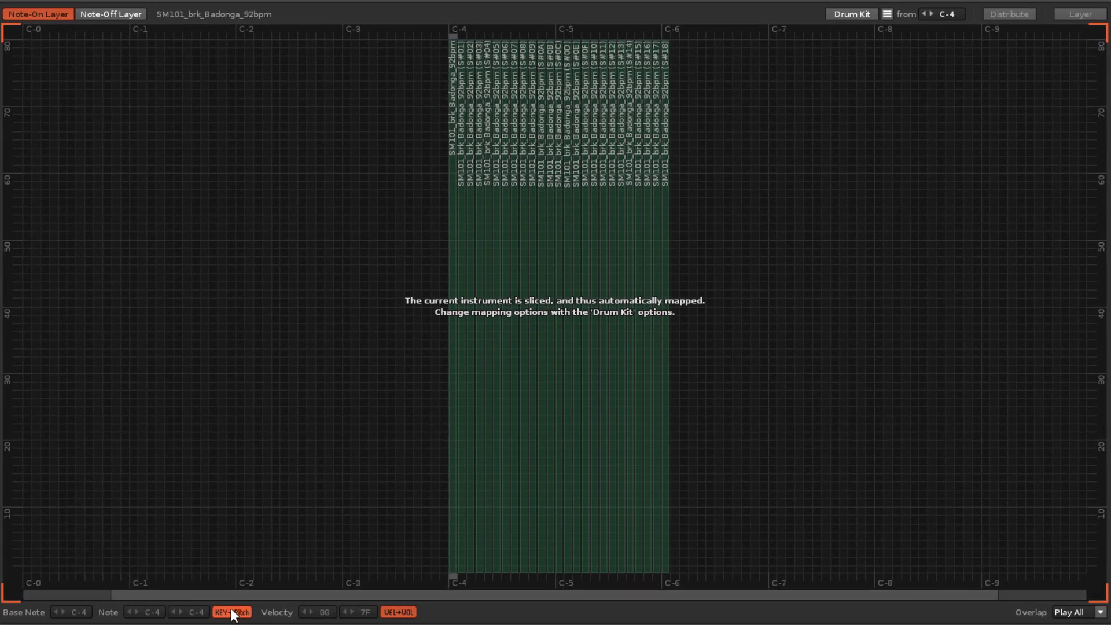
pyautogui.click(382, 575)
pyautogui.click(231, 613)
pyautogui.click(887, 14)
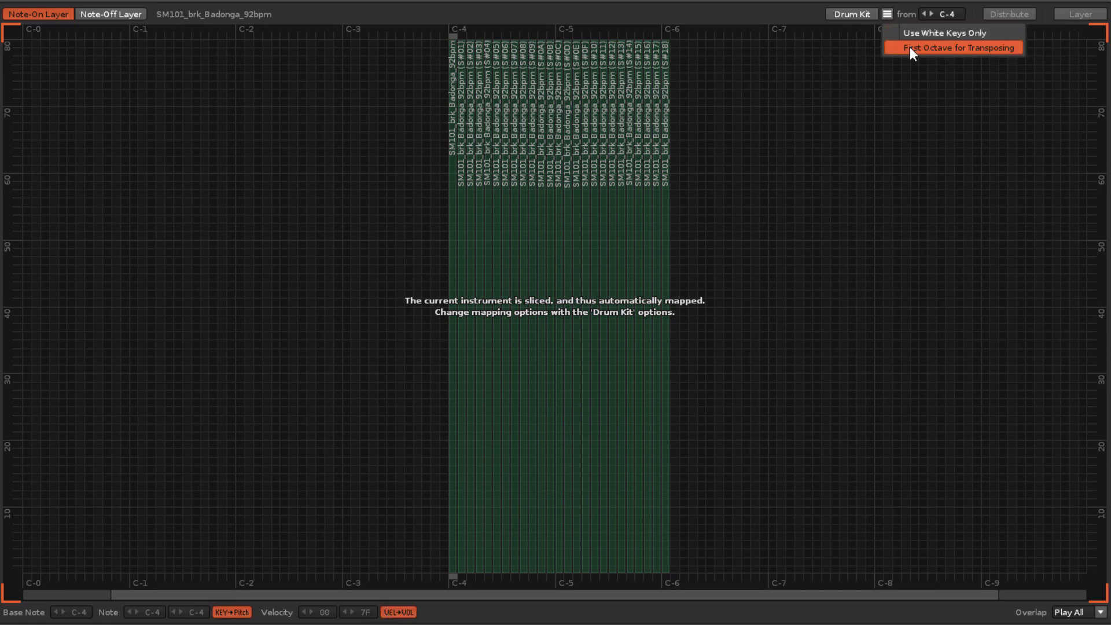
pyautogui.click(912, 51)
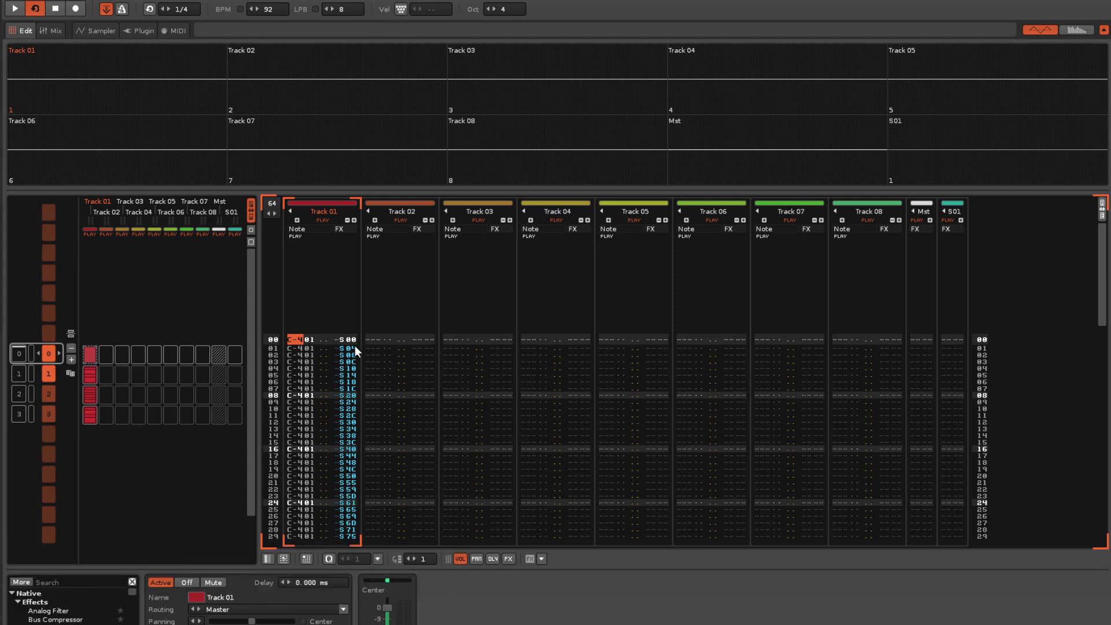
# Set the lower waveform ruler of New Sample 01 to 0S Effect units.
pyautogui.click(99, 31)
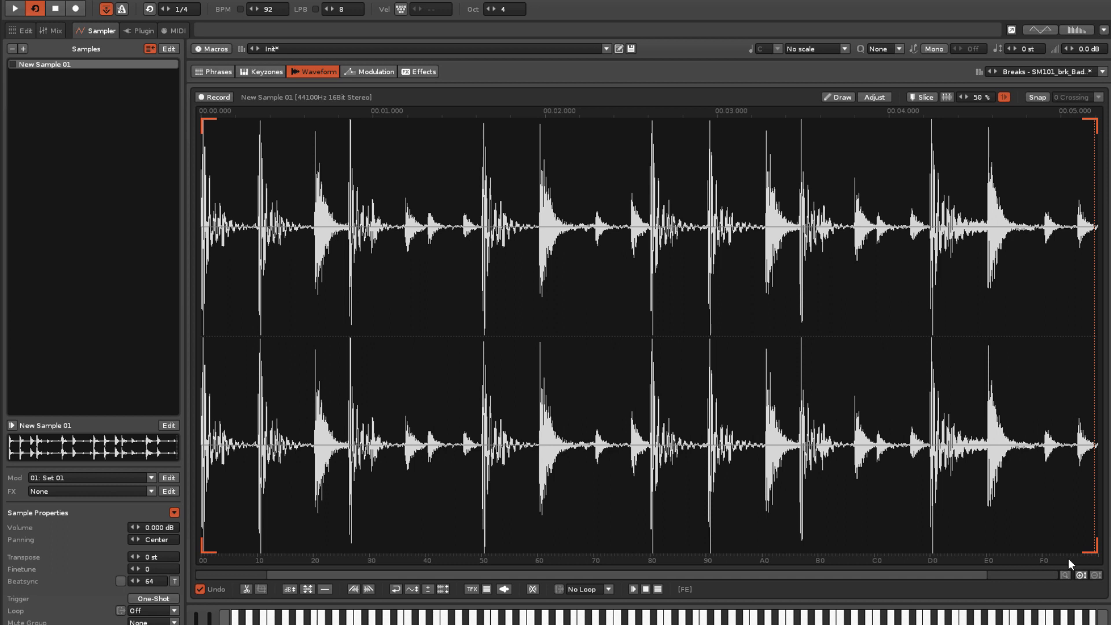
pyautogui.rightClick(576, 562)
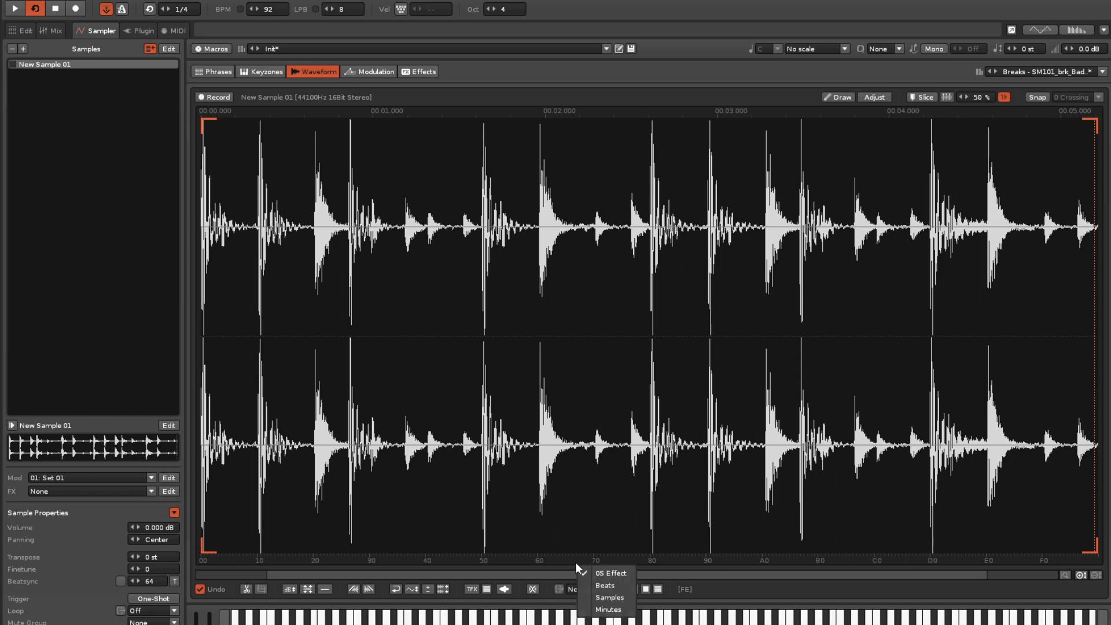
pyautogui.click(608, 573)
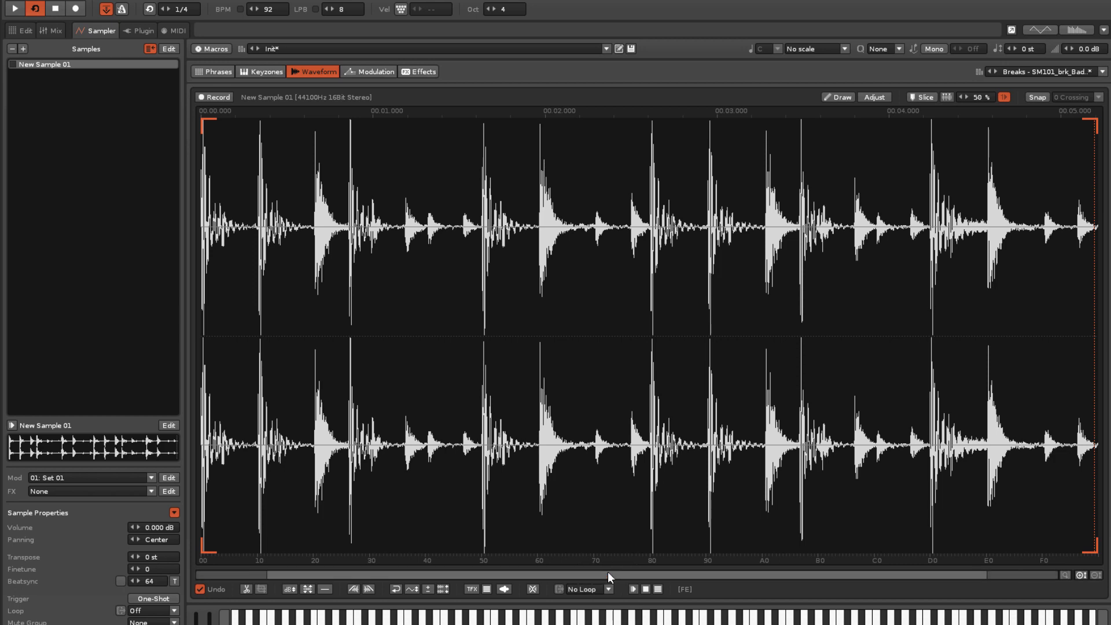
# Play pattern 0 with its sample-offset commands on Track 01, and lower the song tempo to 50 BPM.
pyautogui.click(24, 30)
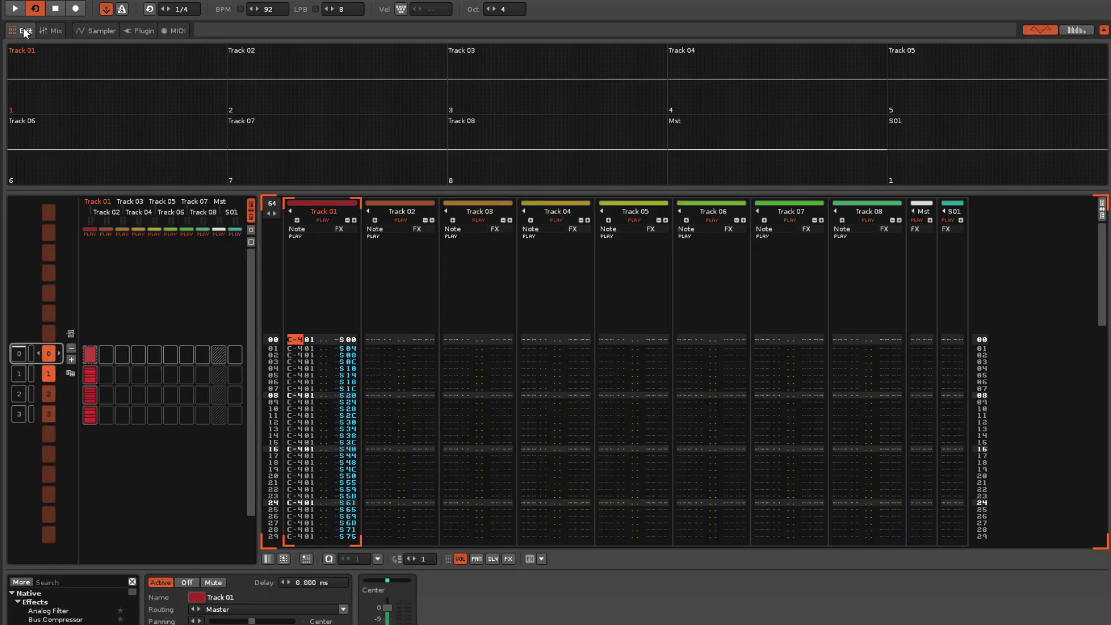
pyautogui.press('space')
pyautogui.moveTo(269, 12)
pyautogui.mouseDown()
pyautogui.moveTo(269, 0)
pyautogui.moveTo(270, 20)
pyautogui.mouseUp()
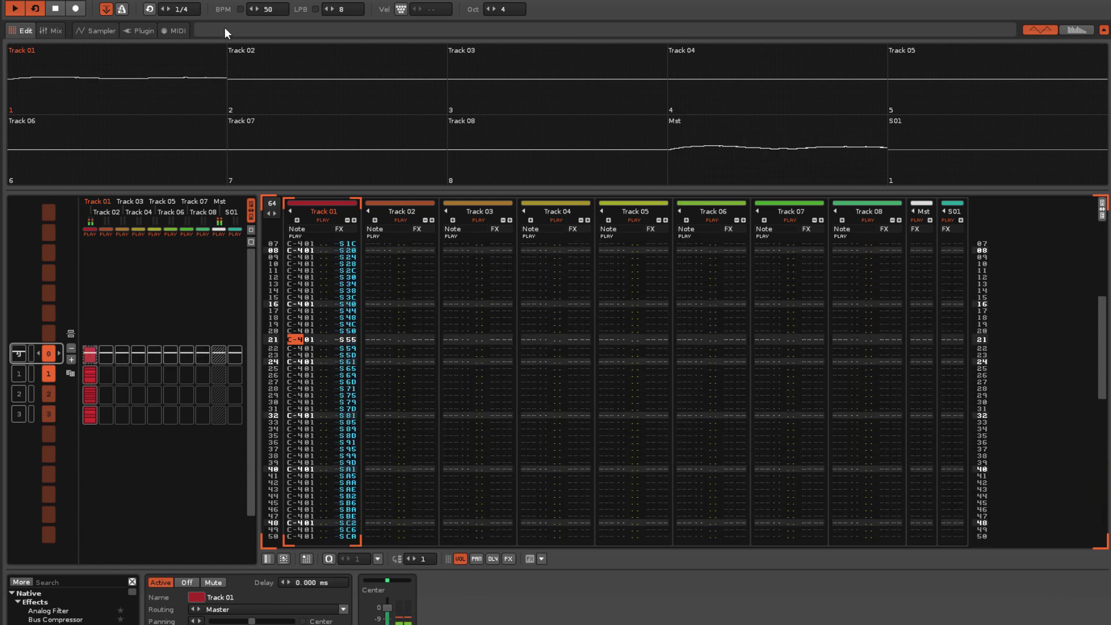
# Examine the New Sample 01 waveform during playback, and compare the Badonga break's slice markers with the slice commands in pattern 1.
pyautogui.click(97, 30)
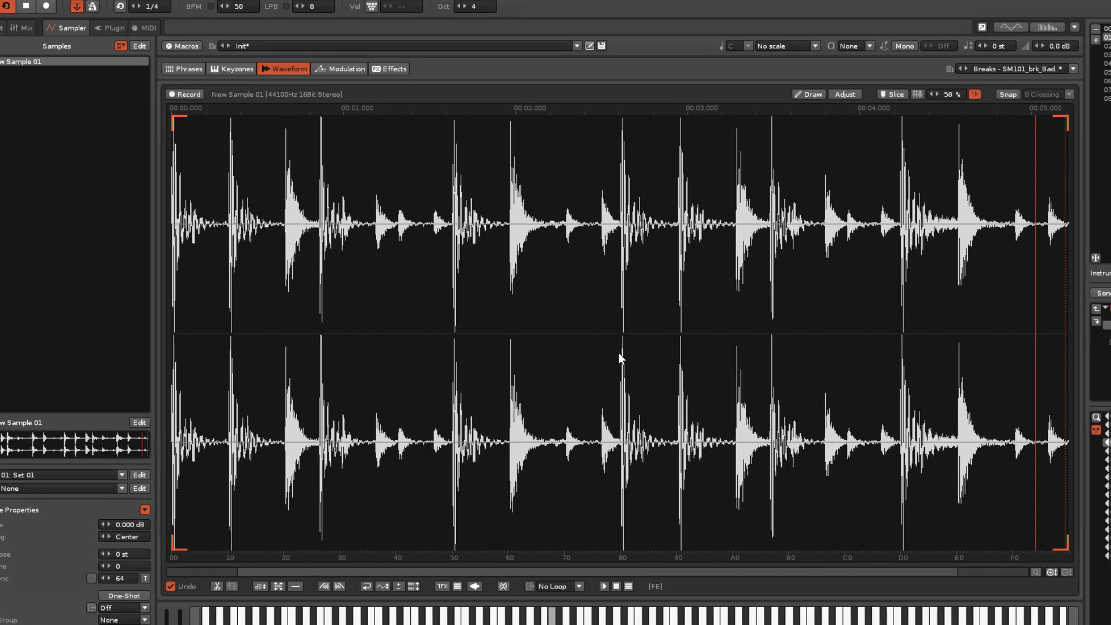
pyautogui.scroll(1, 1046, 96)
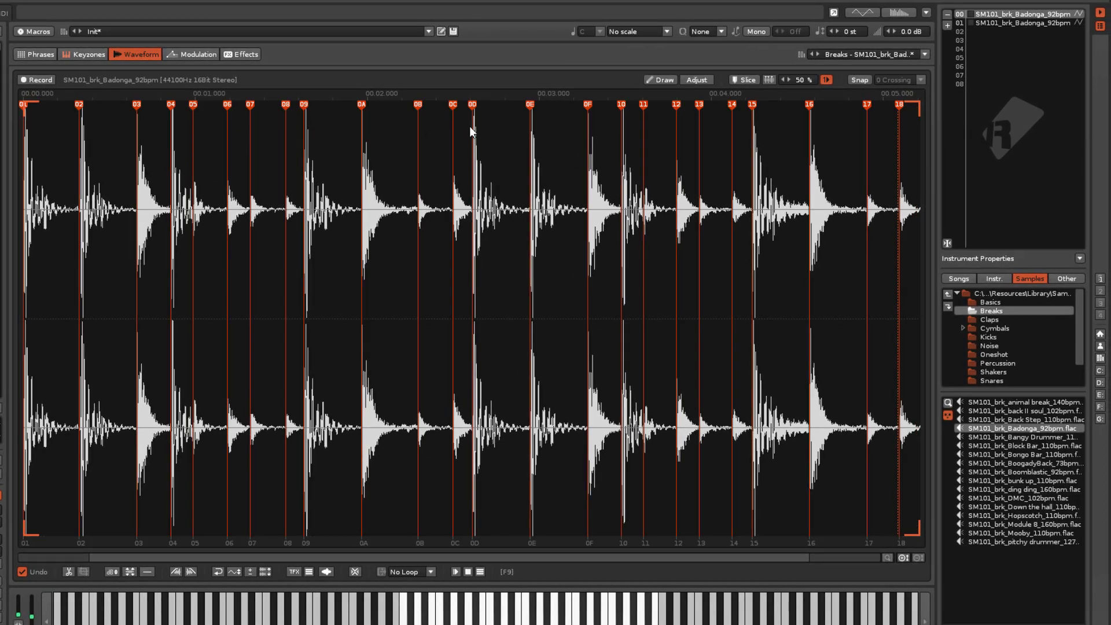
pyautogui.click(471, 106)
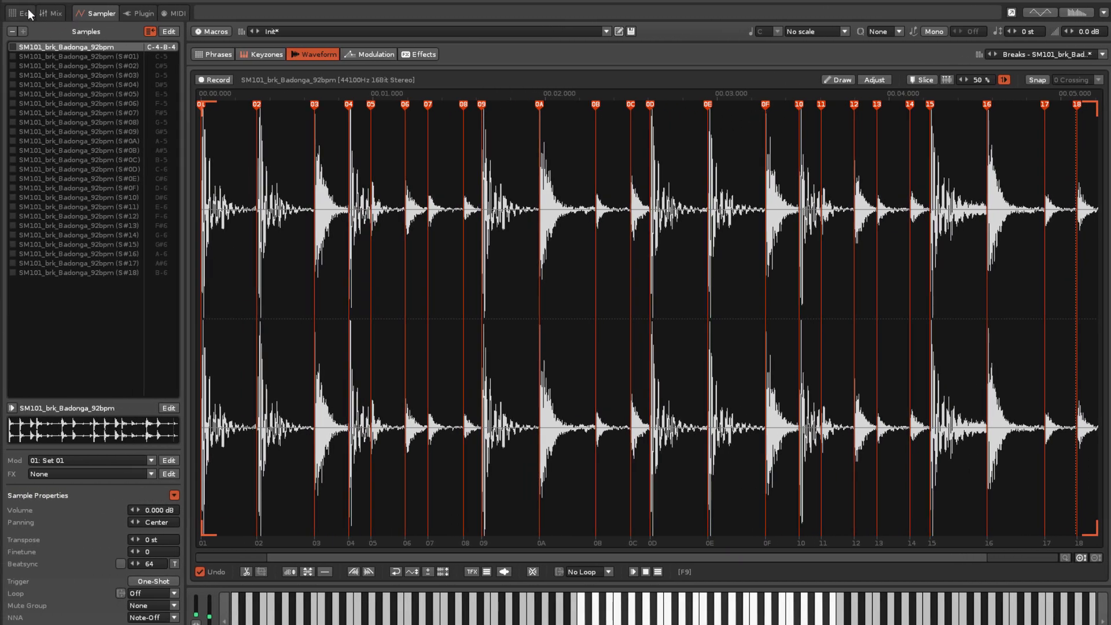
pyautogui.click(26, 12)
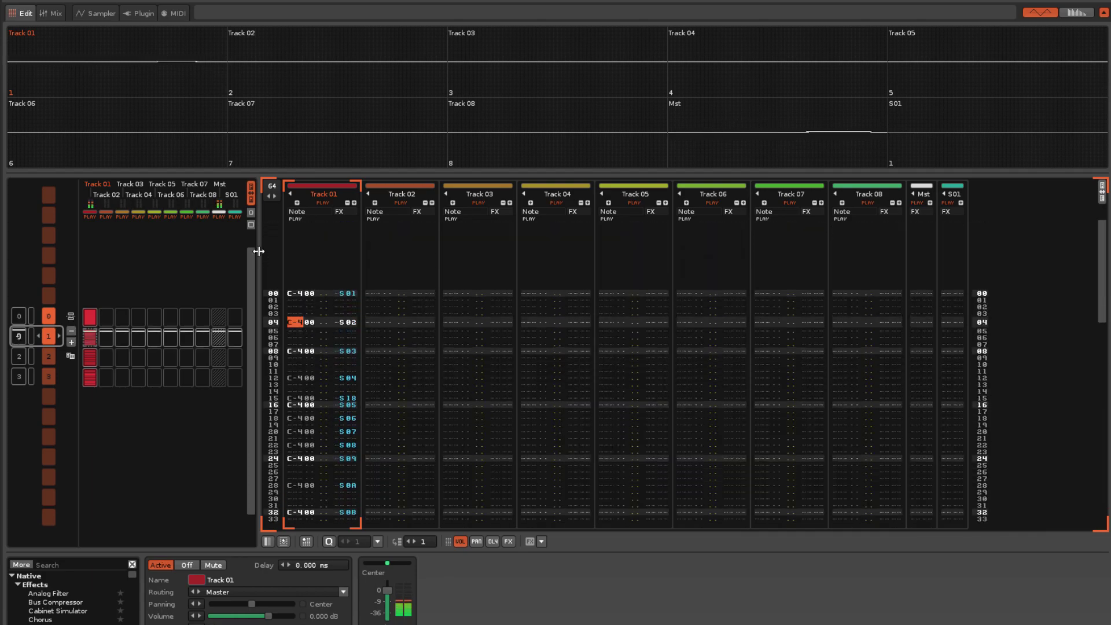
pyautogui.click(94, 13)
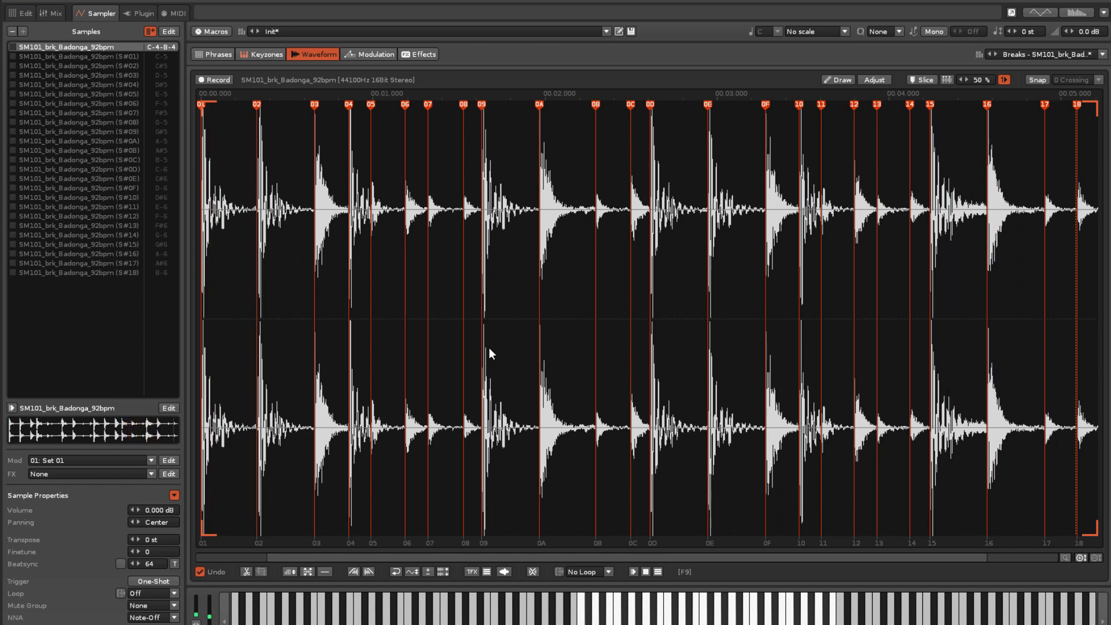
# Examine pattern 2's offset commands on the A-5 notes together with the waveform of slice S#0A they trigger.
pyautogui.click(25, 14)
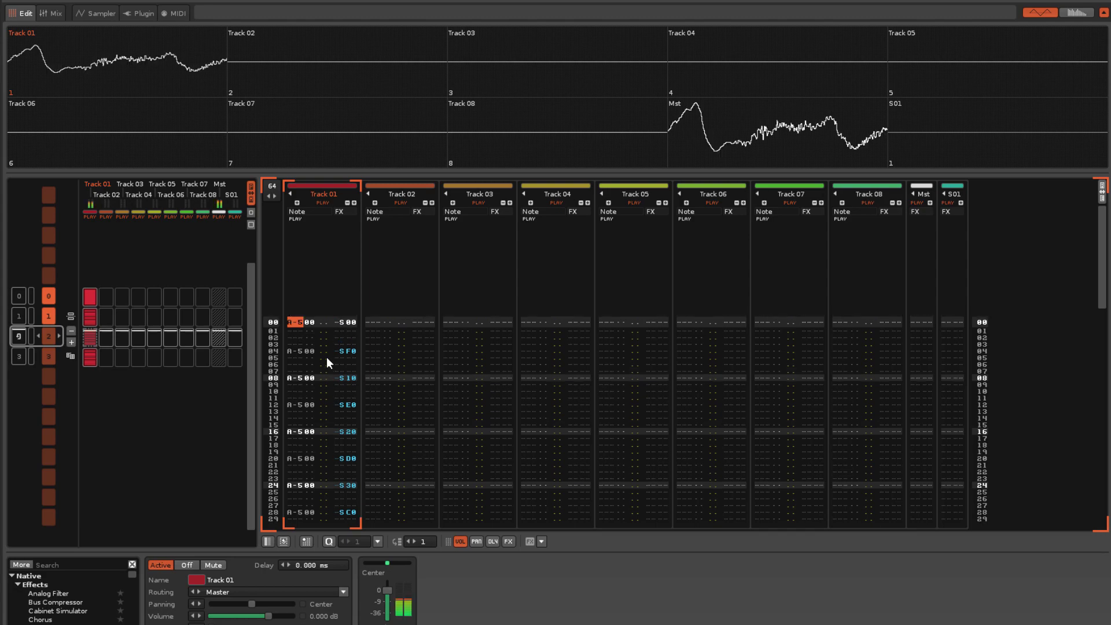
pyautogui.click(99, 14)
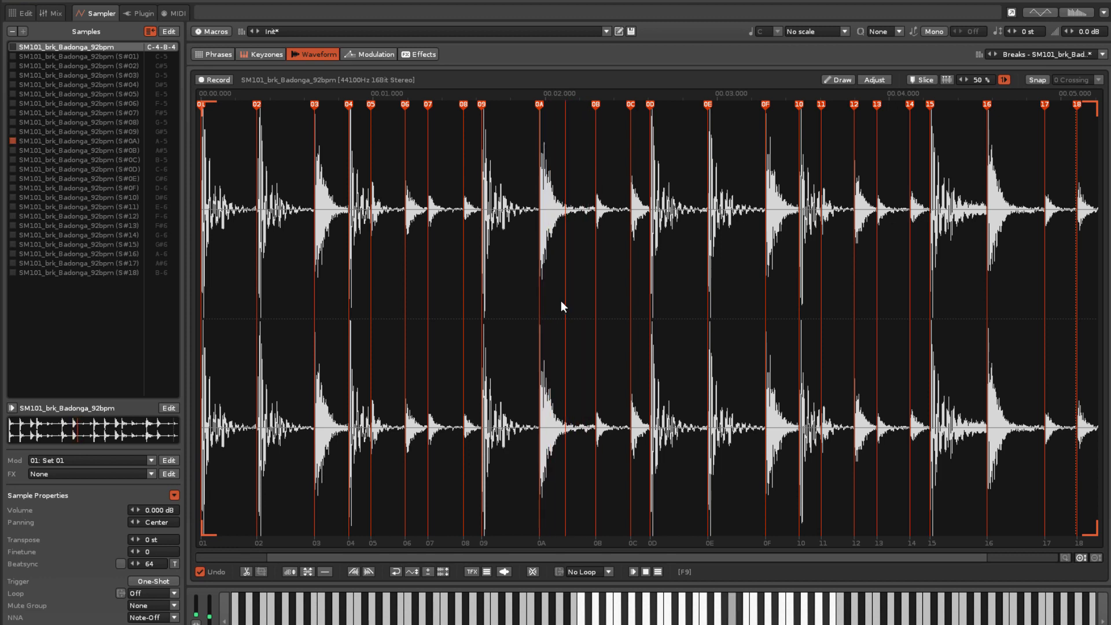
pyautogui.click(87, 141)
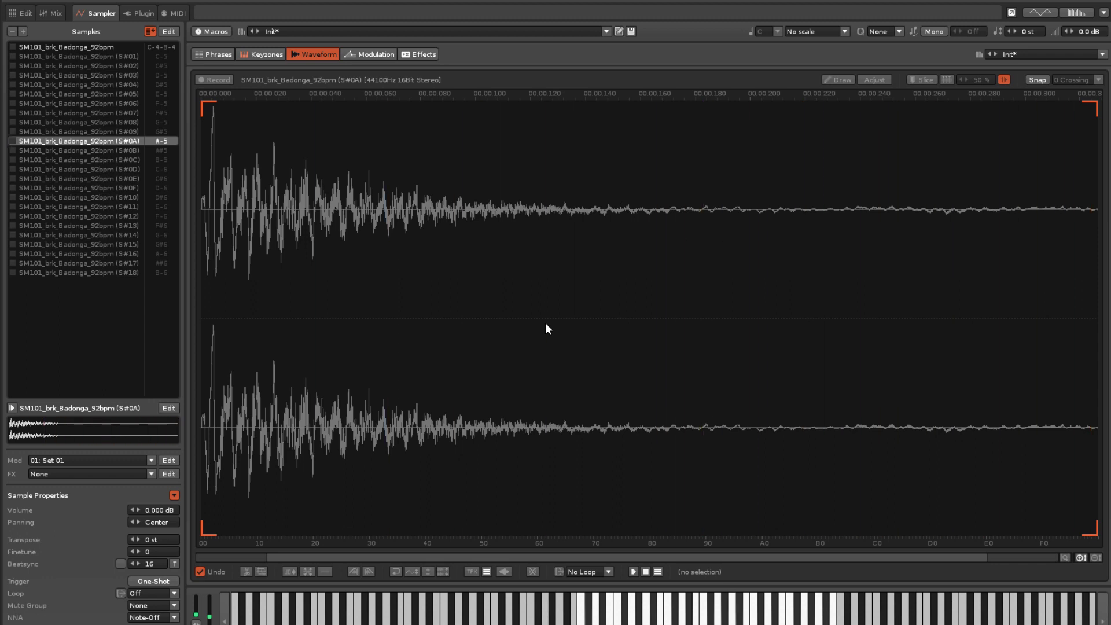
pyautogui.click(26, 13)
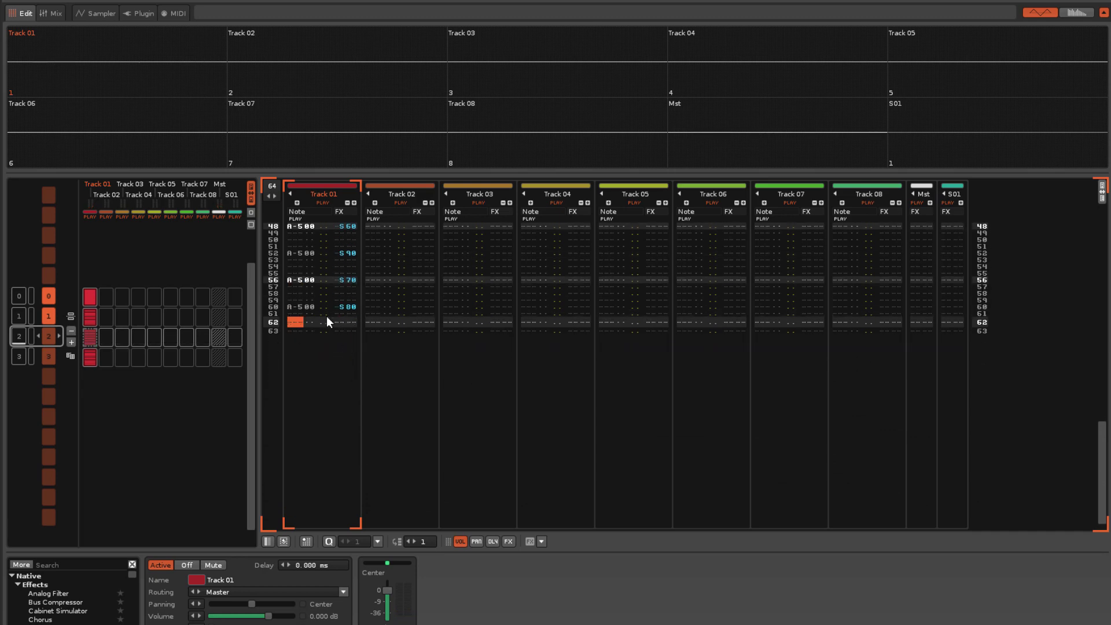
pyautogui.click(95, 13)
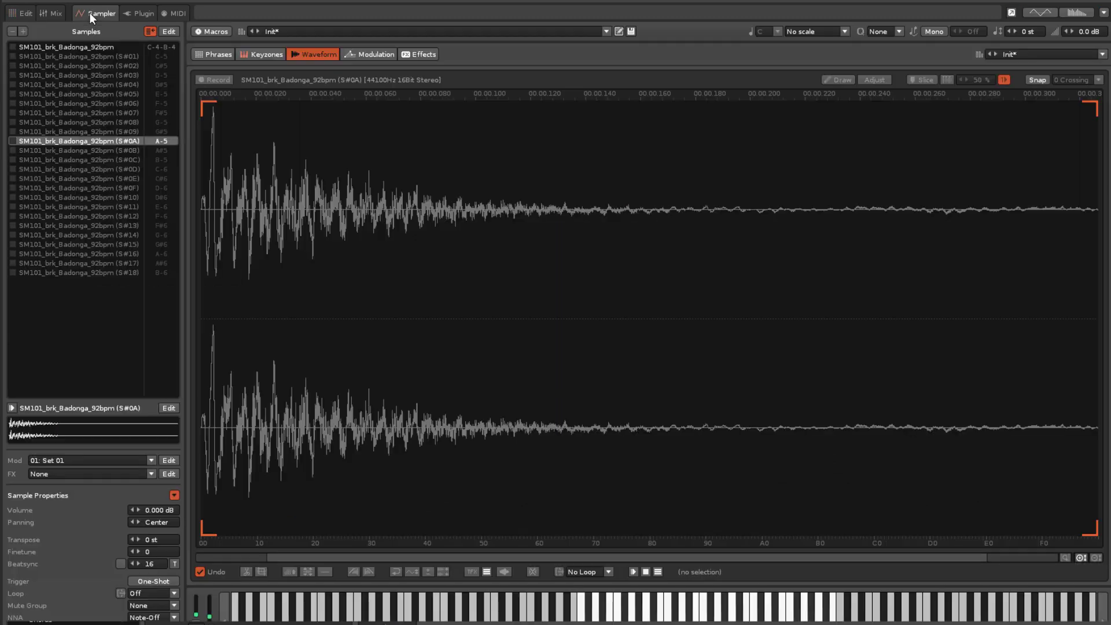
# Review the keyzone mapping of the Badonga slices and its Drum Kit options without changing them.
pyautogui.click(253, 56)
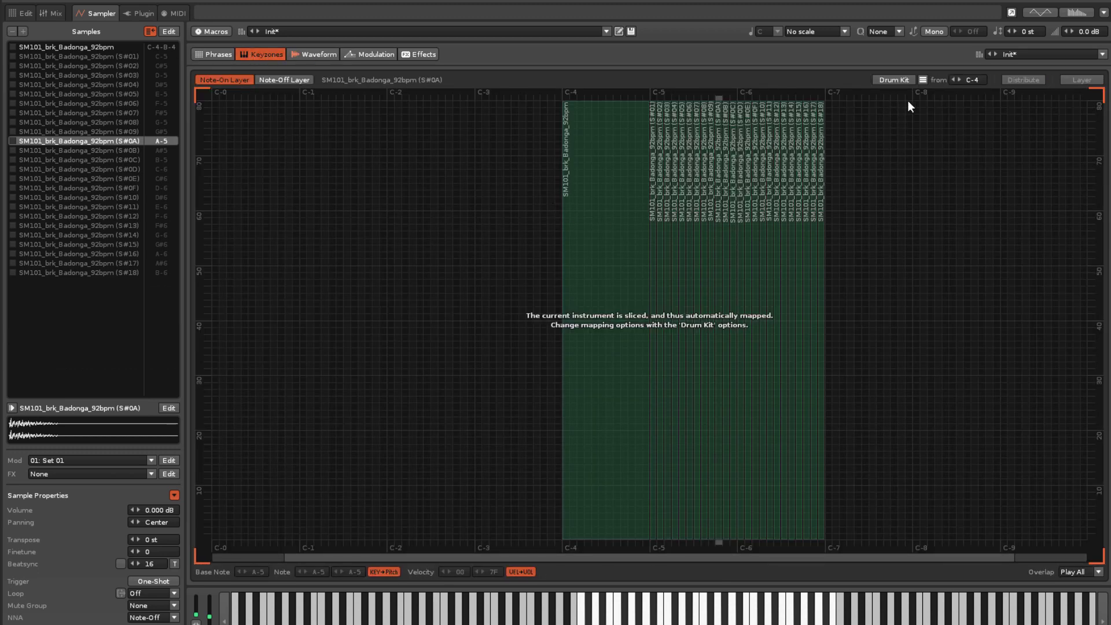
pyautogui.click(923, 81)
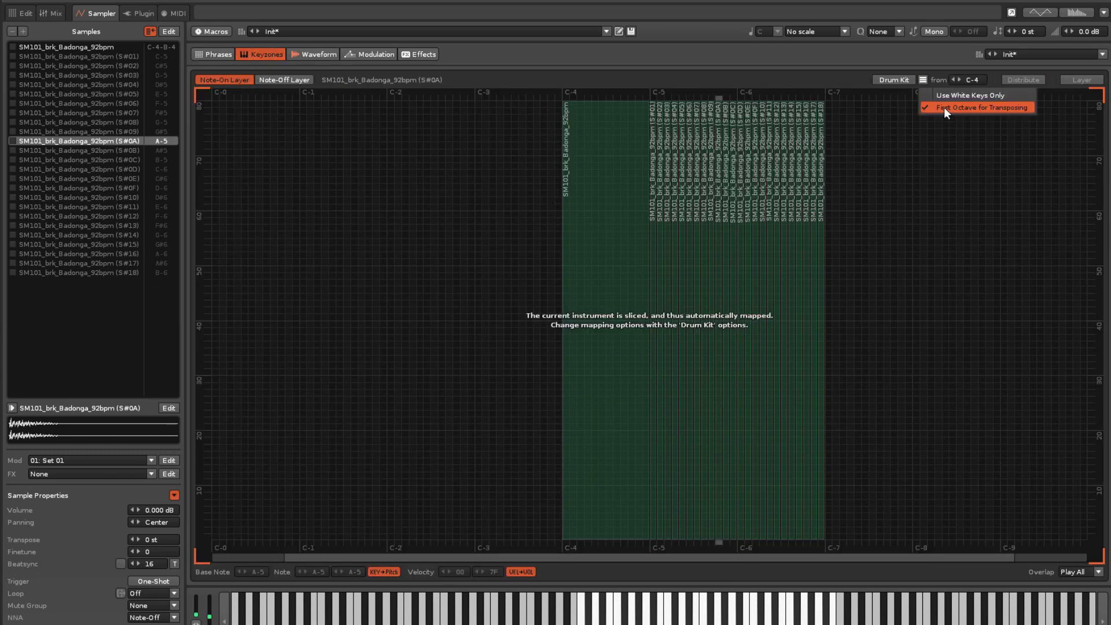
pyautogui.click(891, 82)
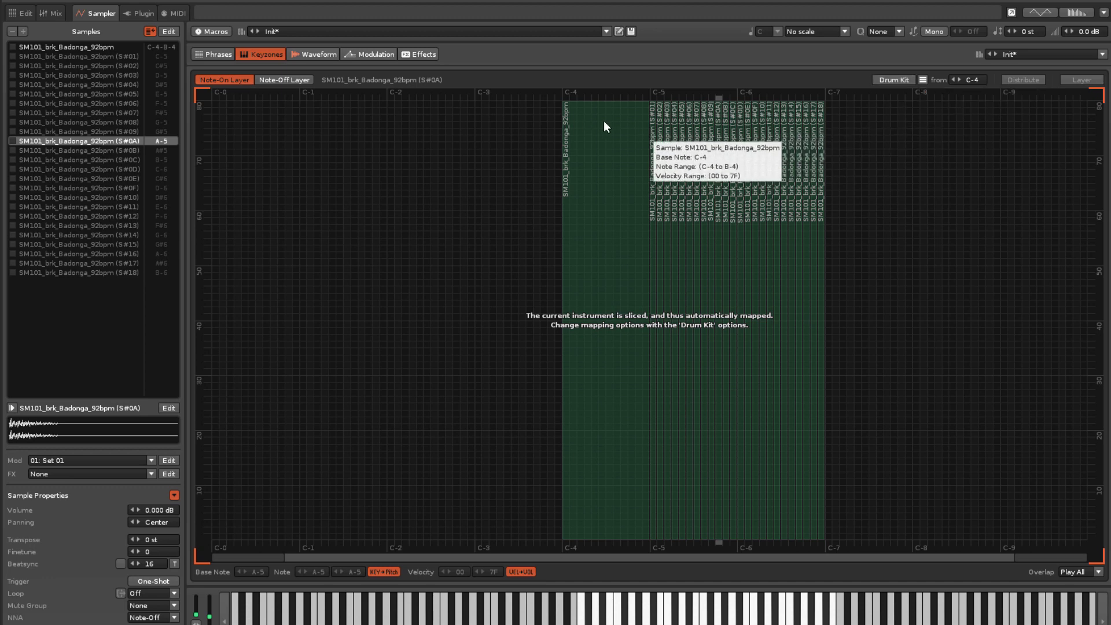
# Play pattern 3, which combines differently pitched notes with slice commands on Track 01.
pyautogui.click(26, 13)
pyautogui.scroll(-1, 68, 381)
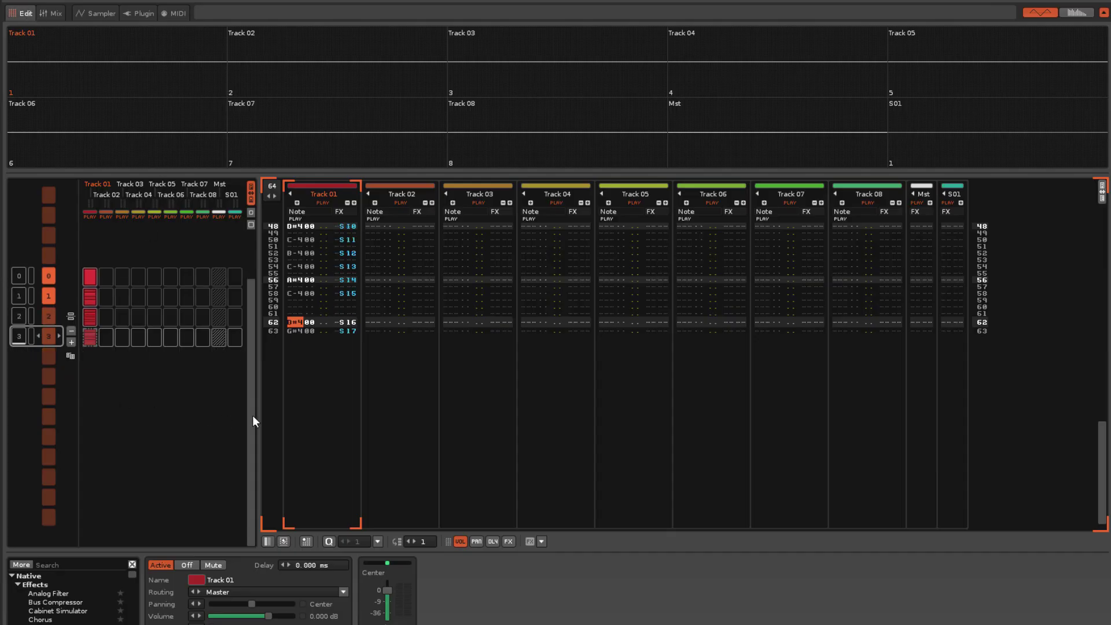
pyautogui.scroll(-1, 309, 388)
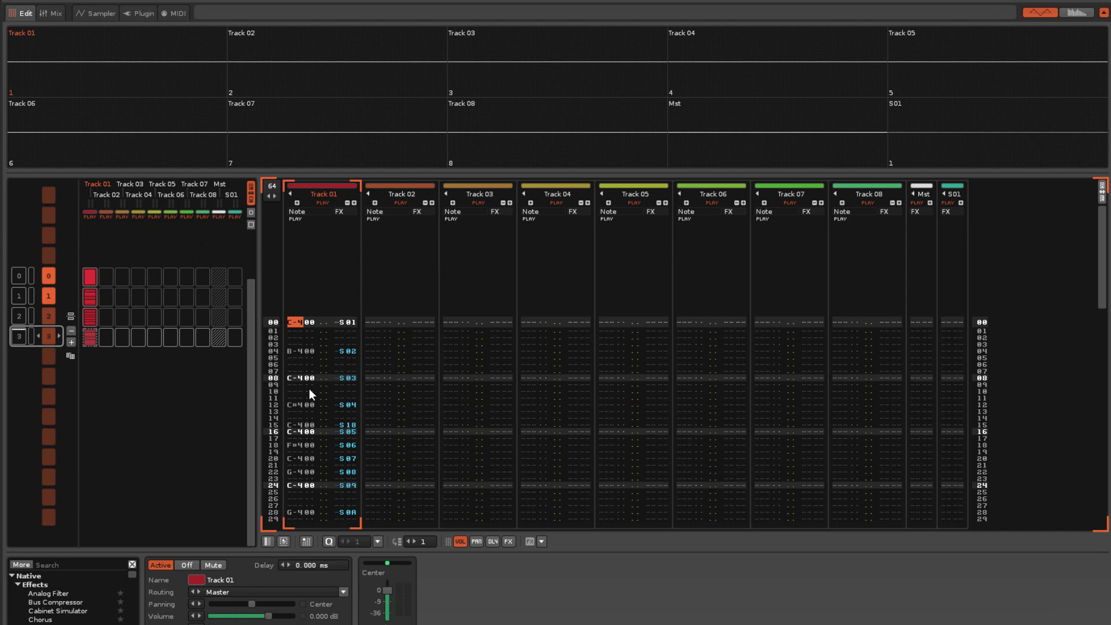
pyautogui.press('space')
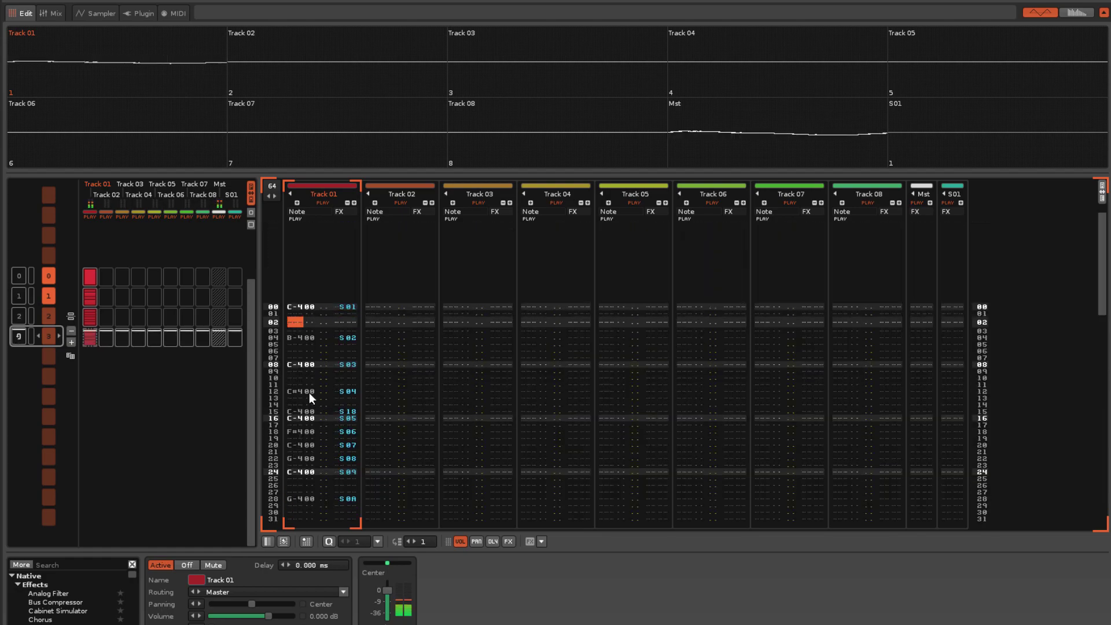
# Follow the playback in the full Badonga break's sliced waveform, and examine the sample's keyzone.
pyautogui.click(99, 14)
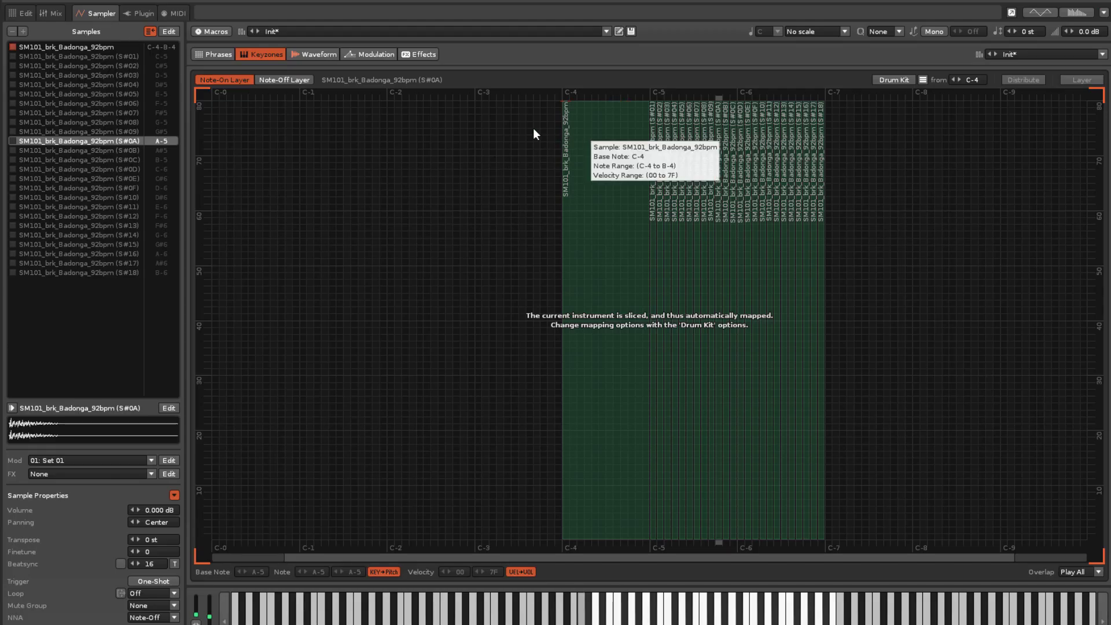
pyautogui.click(333, 58)
pyautogui.click(118, 48)
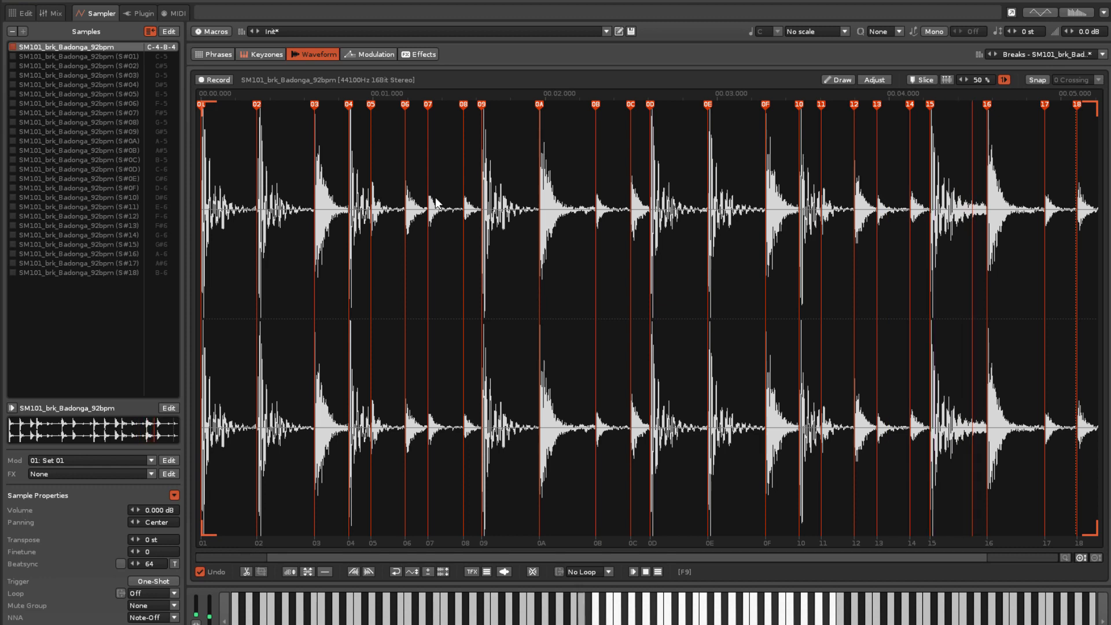
pyautogui.click(264, 55)
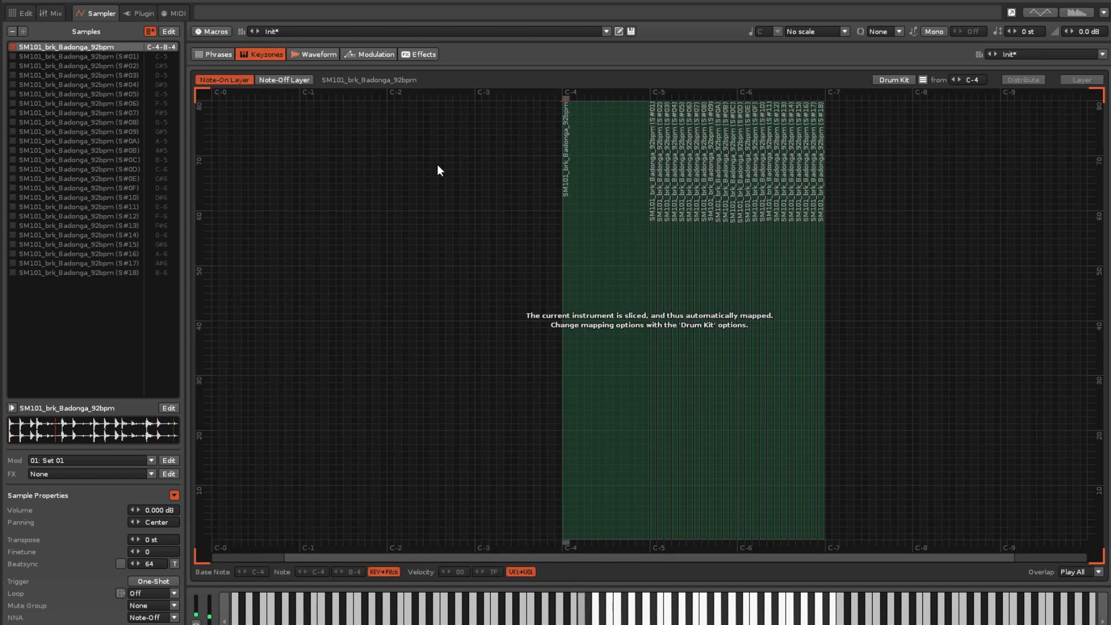